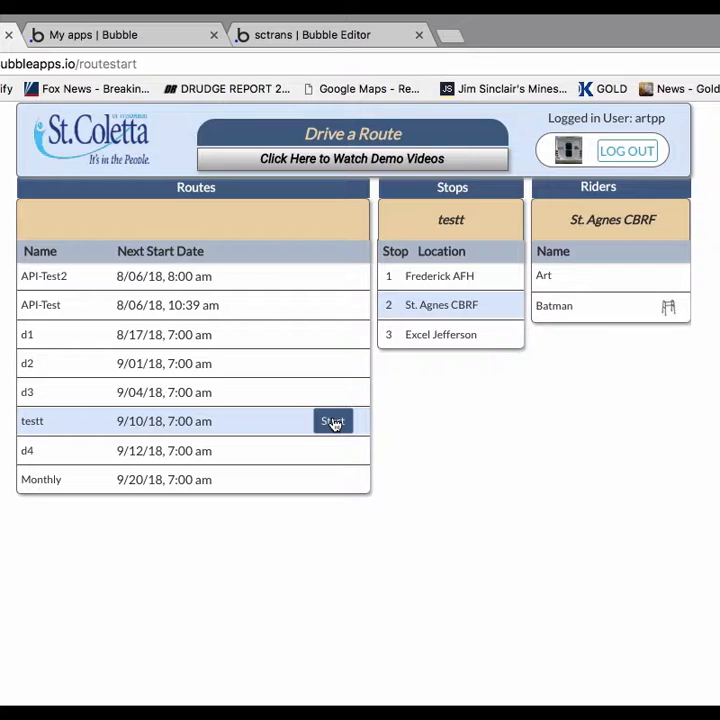
# Start the testt route with vehicle number 53.
pyautogui.click(333, 422)
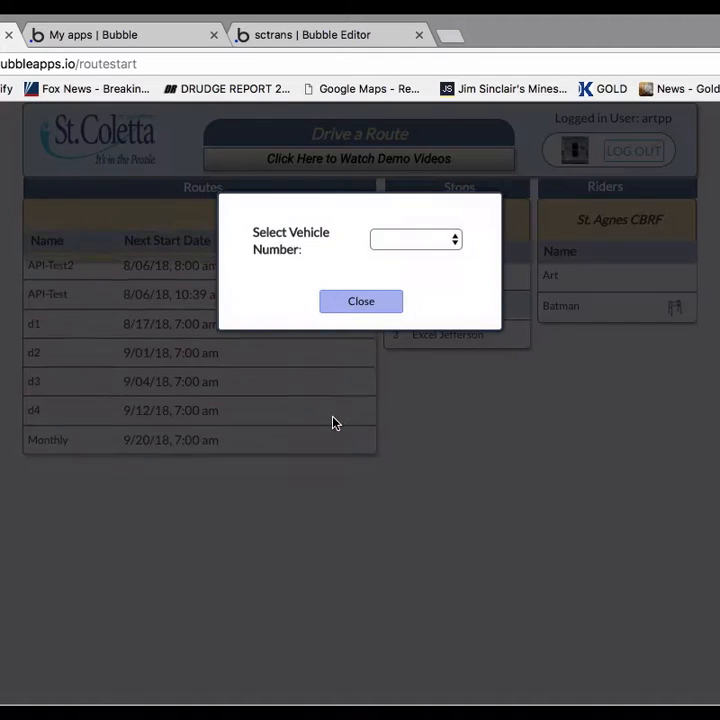
pyautogui.click(418, 242)
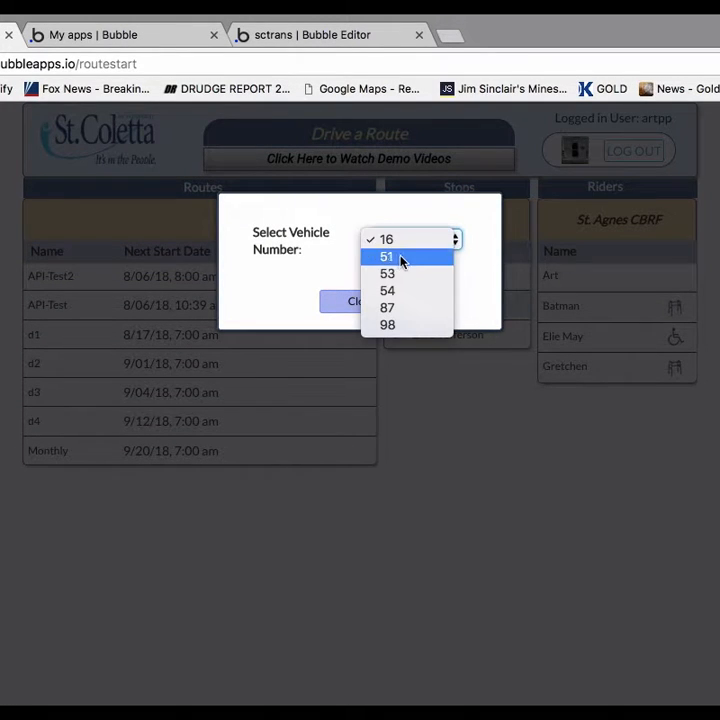
pyautogui.click(392, 276)
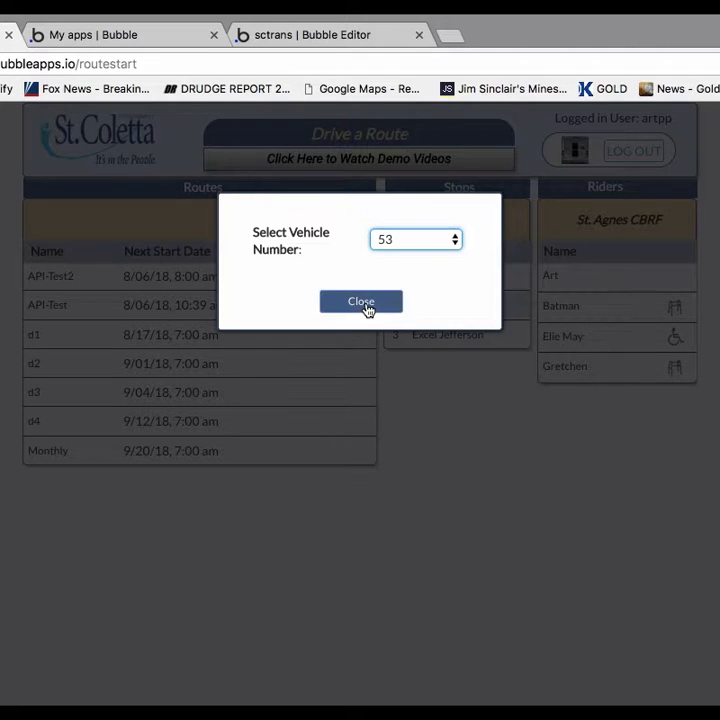
pyautogui.click(362, 302)
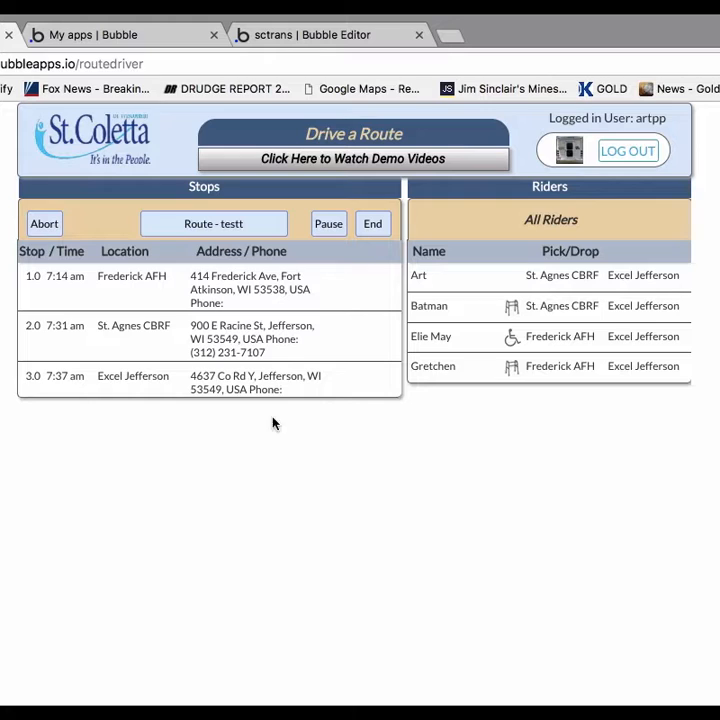
# Select the Frederick AFH stop and mark all its riders as picked up at once.
pyautogui.click(287, 289)
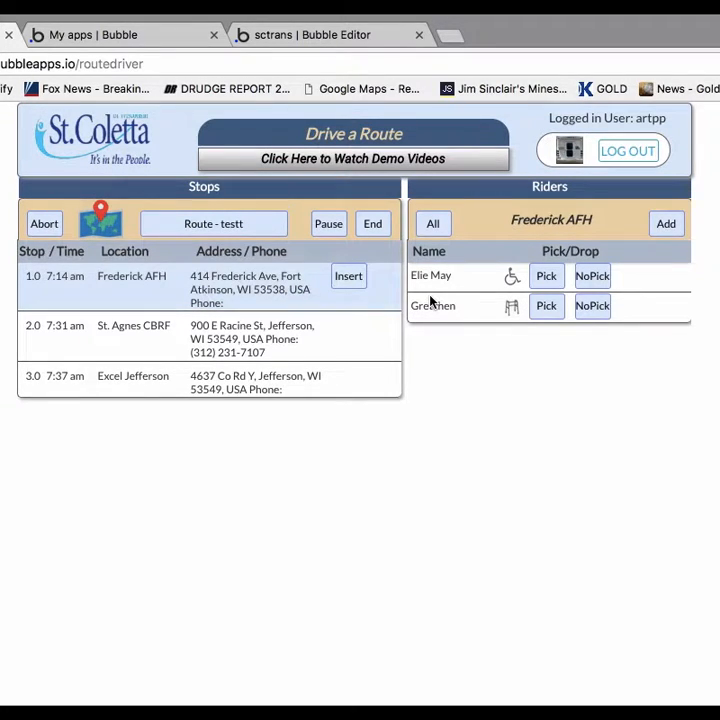
pyautogui.click(436, 234)
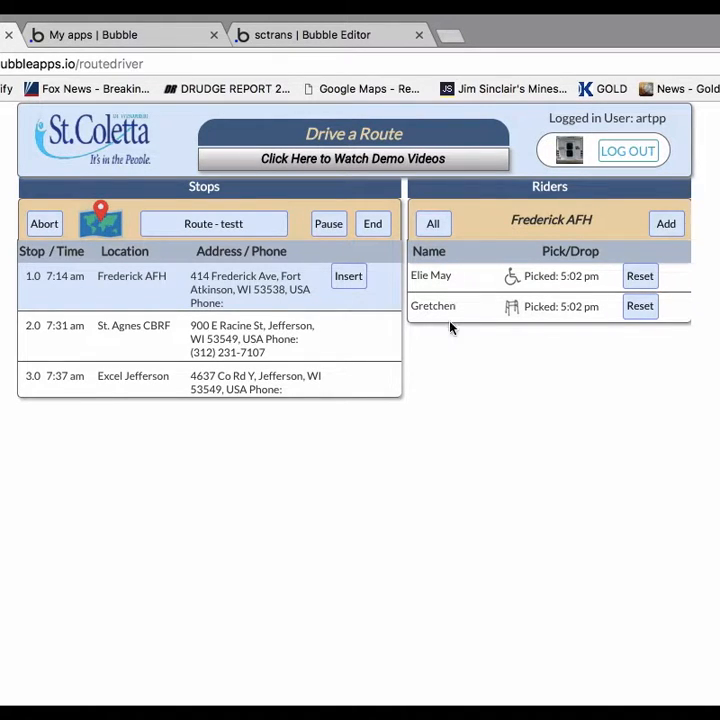
# Add the third available rider to the Frederick AFH stop, with Excel Jefferson as the rider's stop location.
pyautogui.click(668, 225)
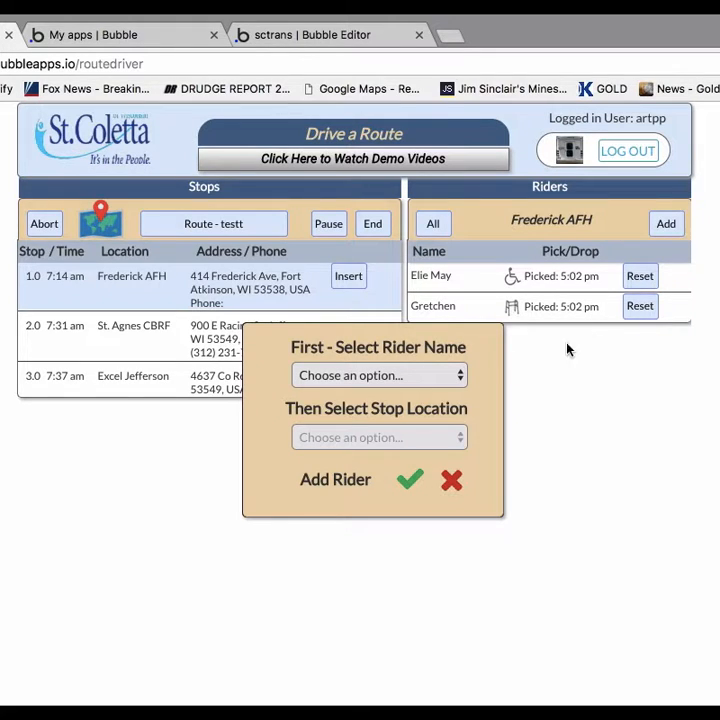
pyautogui.click(436, 377)
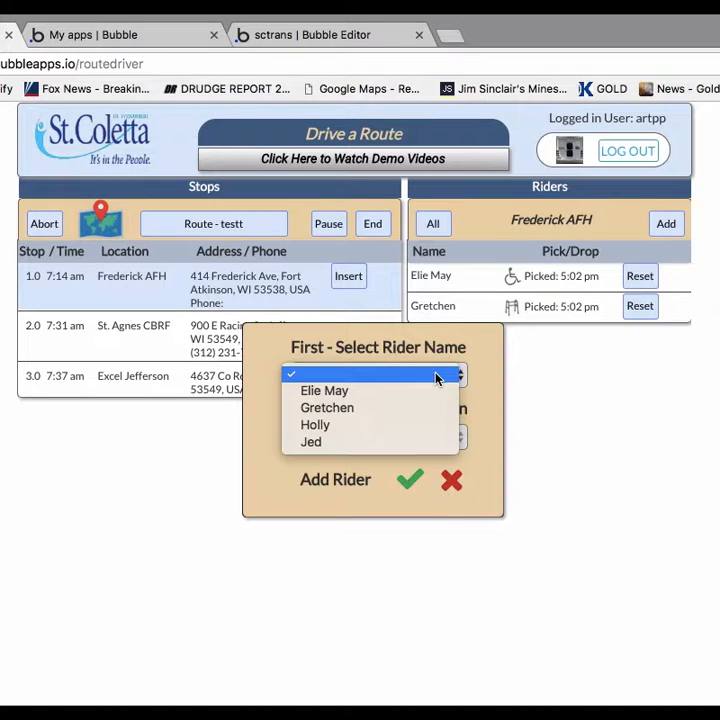
pyautogui.click(316, 425)
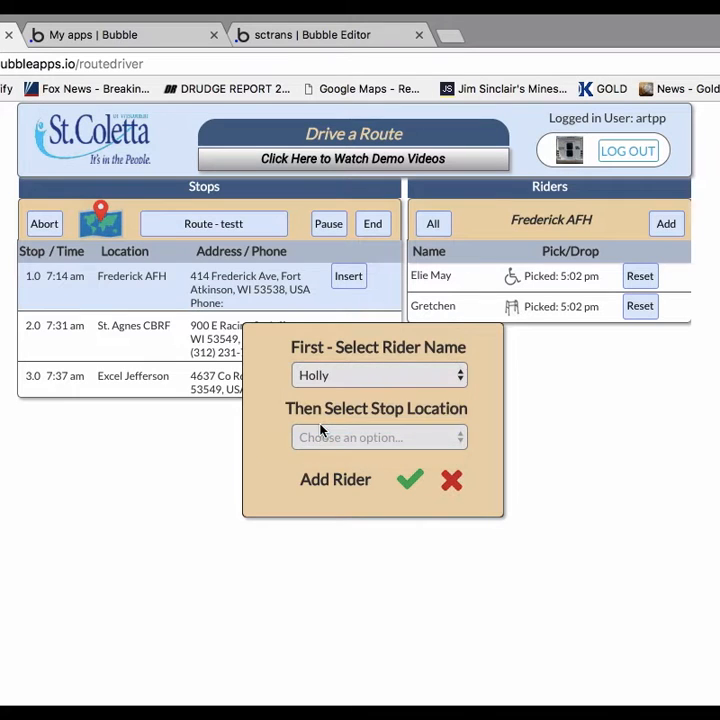
pyautogui.click(410, 437)
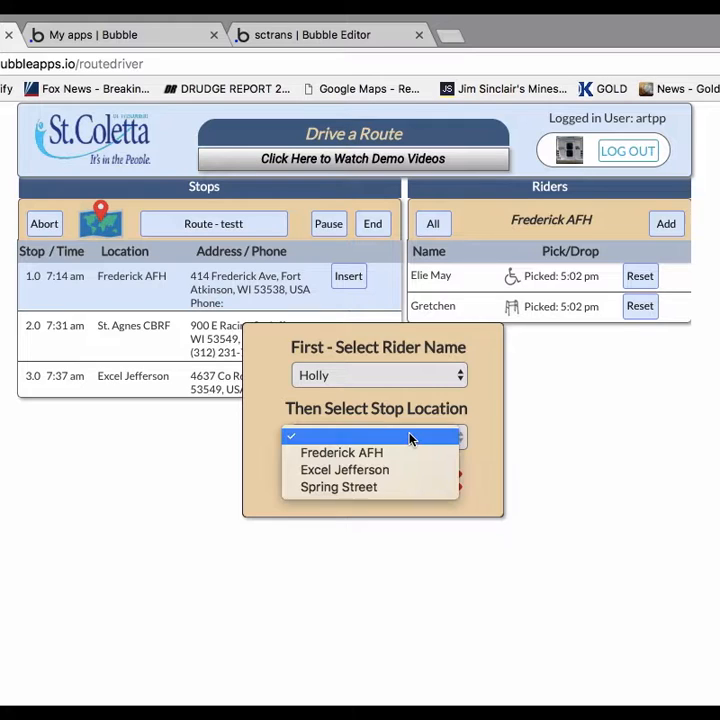
pyautogui.click(376, 473)
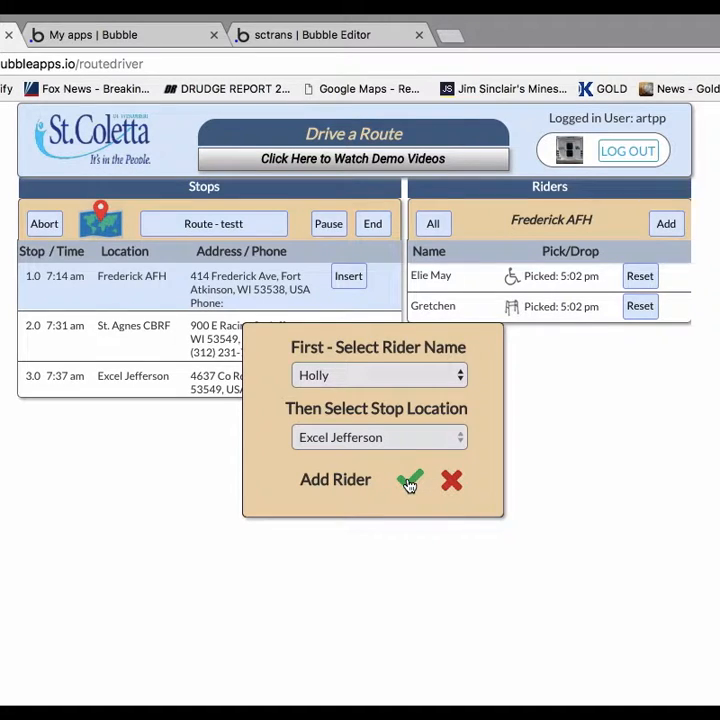
pyautogui.click(409, 483)
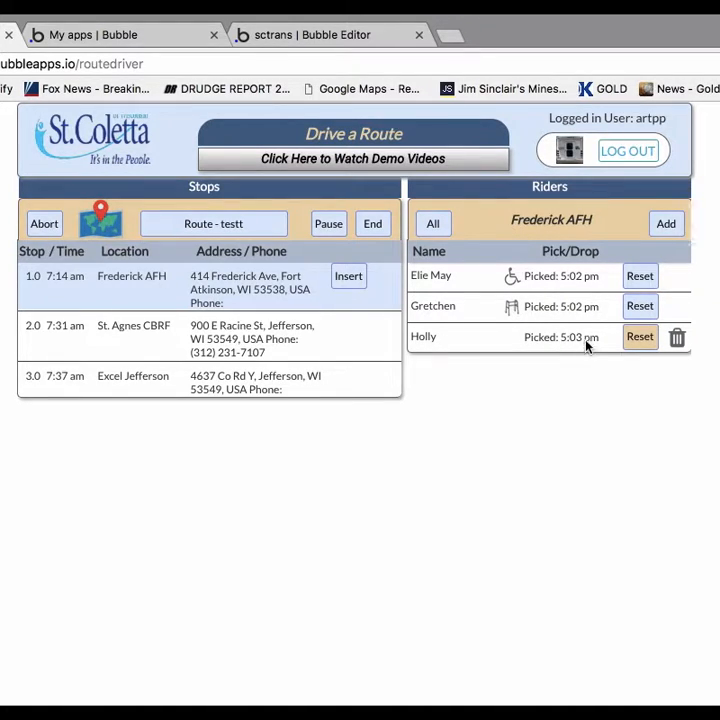
# Reset and re-record the added rider's pickup at Frederick AFH, and call up and cancel that rider's deletion.
pyautogui.click(640, 345)
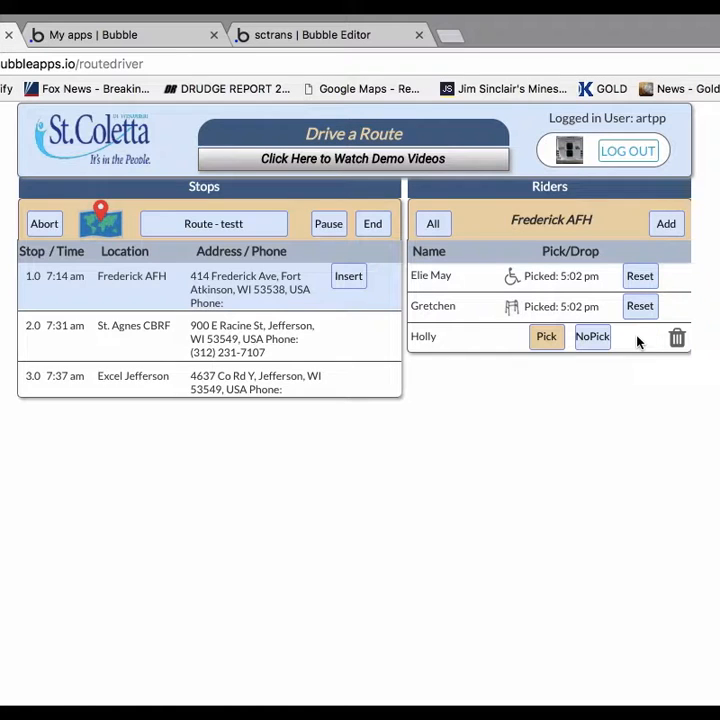
pyautogui.click(545, 340)
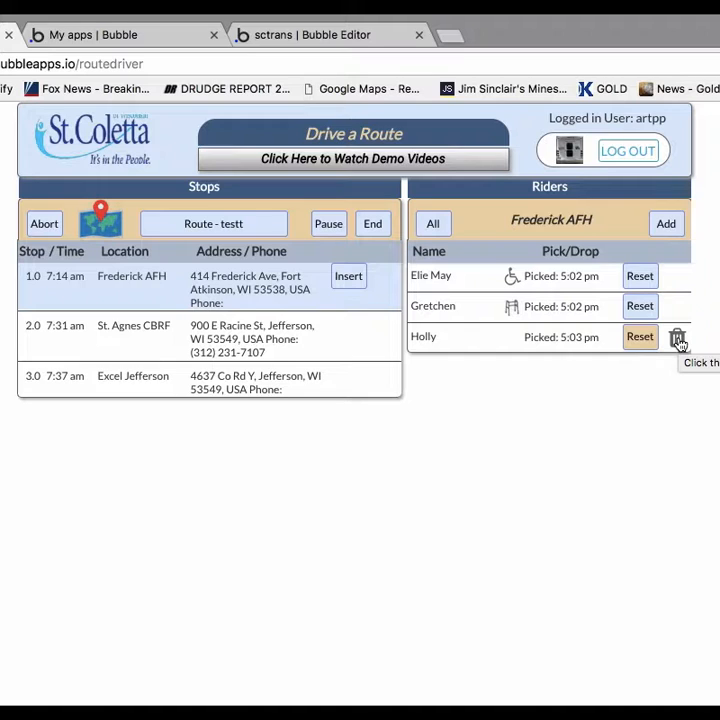
pyautogui.click(678, 341)
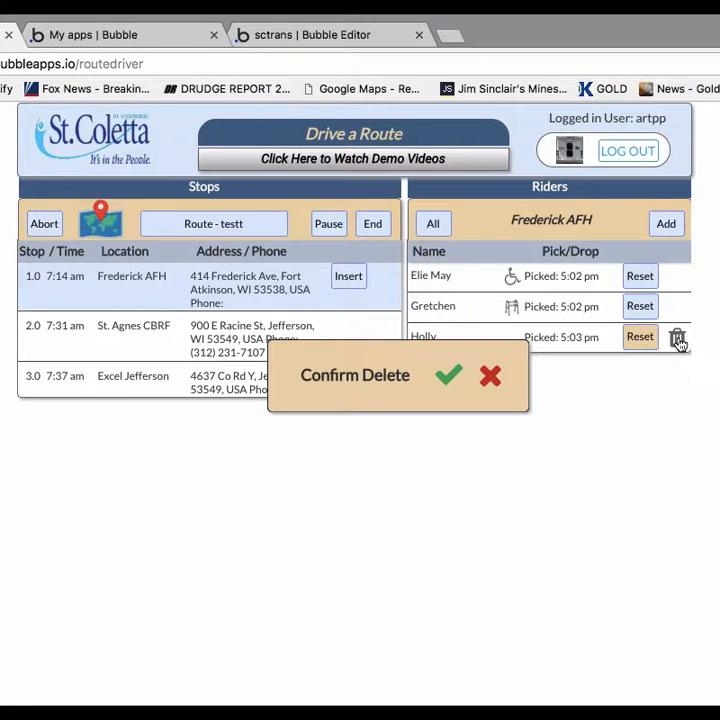
pyautogui.click(491, 377)
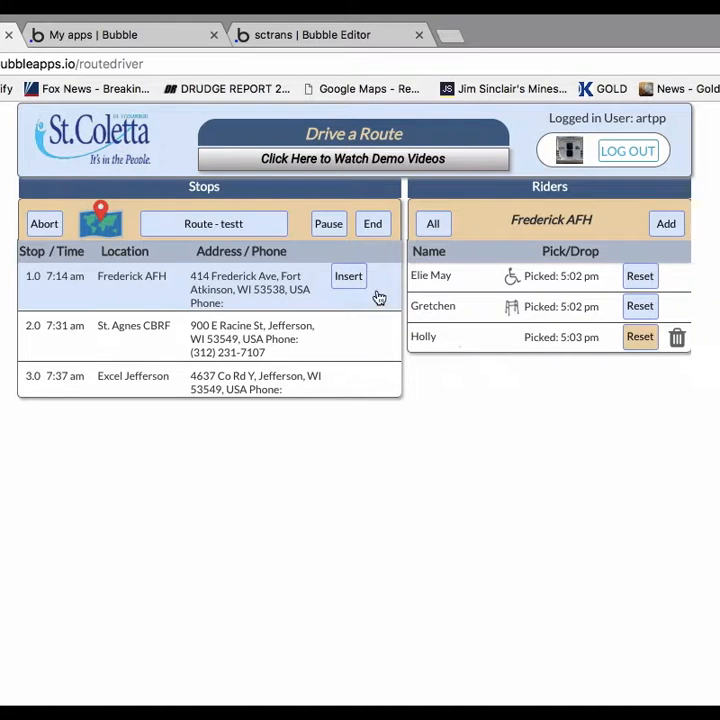
# Select the St. Agnes CBRF stop and mark all its riders as picked up at once.
pyautogui.click(353, 340)
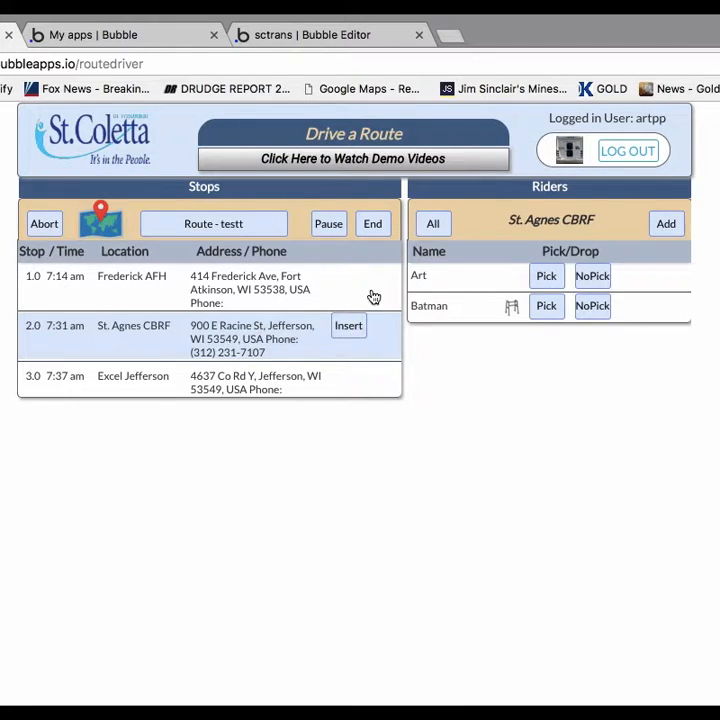
pyautogui.click(436, 226)
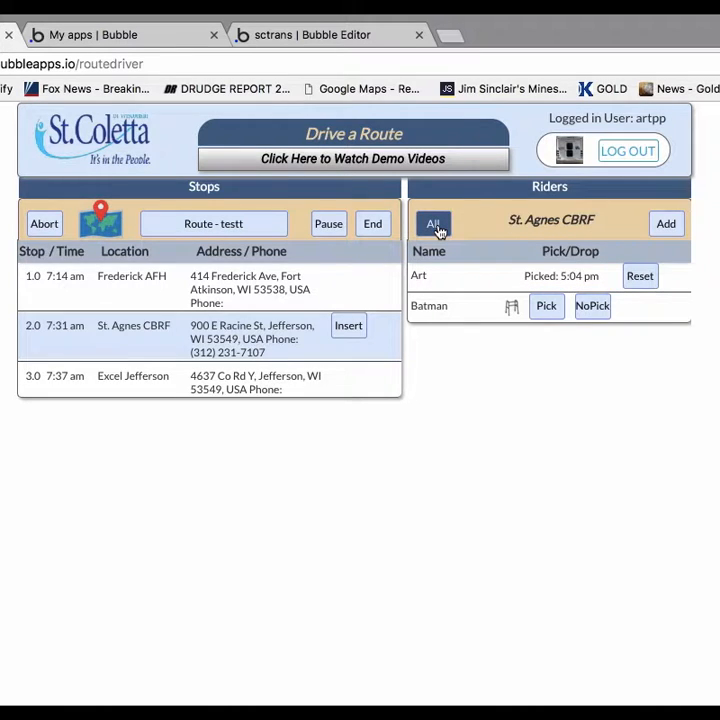
# Insert Golden Options as a new stop after St. Agnes CBRF.
pyautogui.click(349, 330)
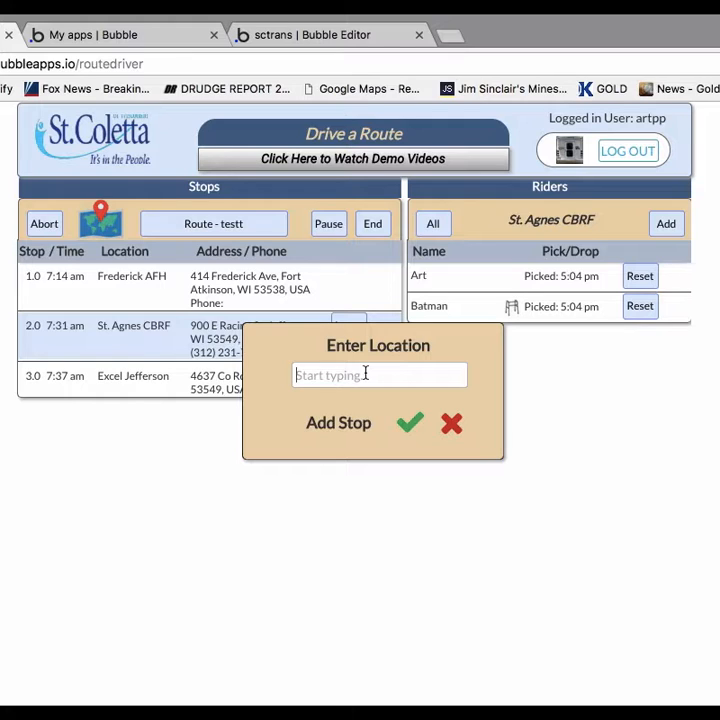
pyautogui.write('go')
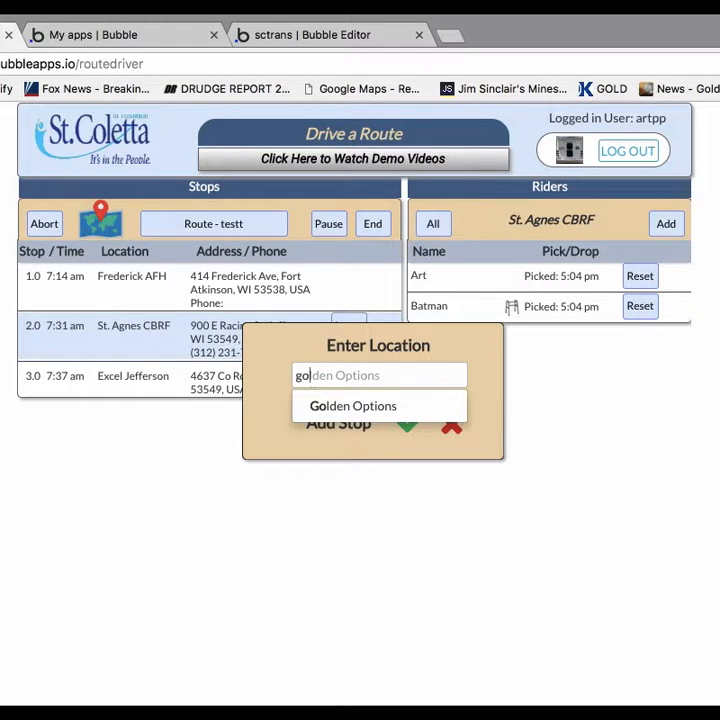
pyautogui.click(358, 410)
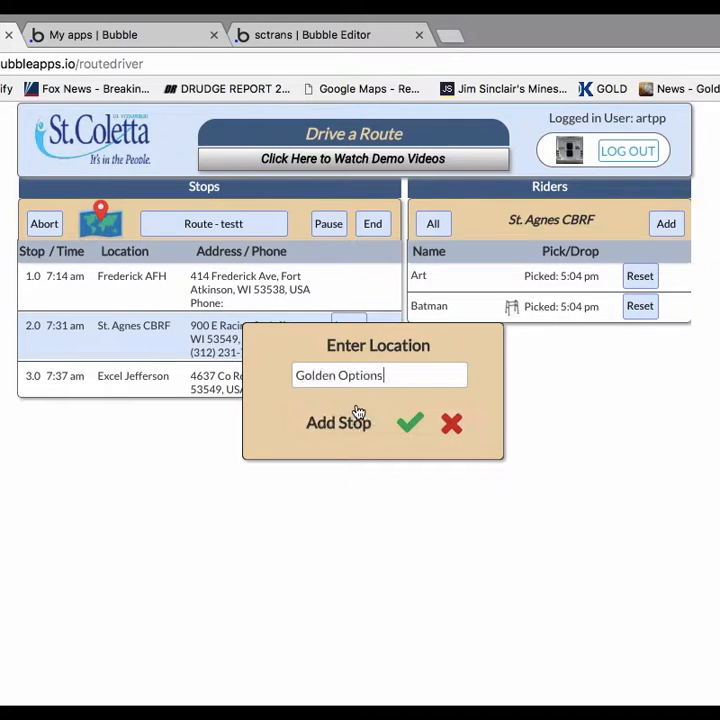
pyautogui.click(407, 430)
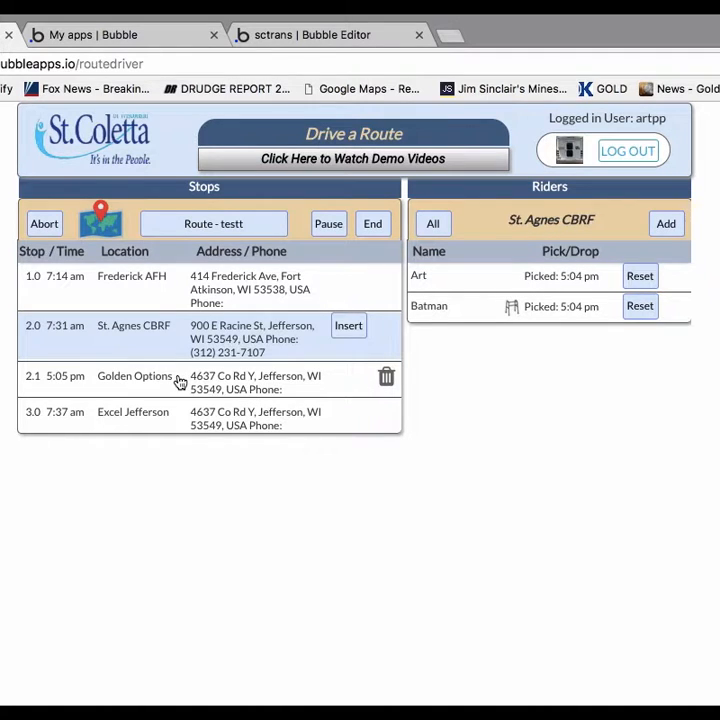
# Call up and cancel the deletion of the Golden Options stop, and reselect the St. Agnes CBRF stop.
pyautogui.click(386, 378)
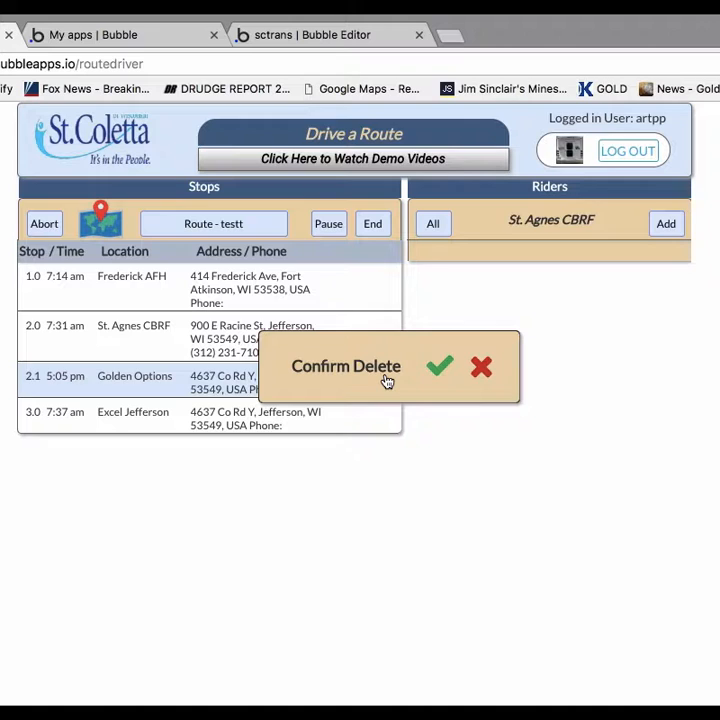
pyautogui.click(484, 370)
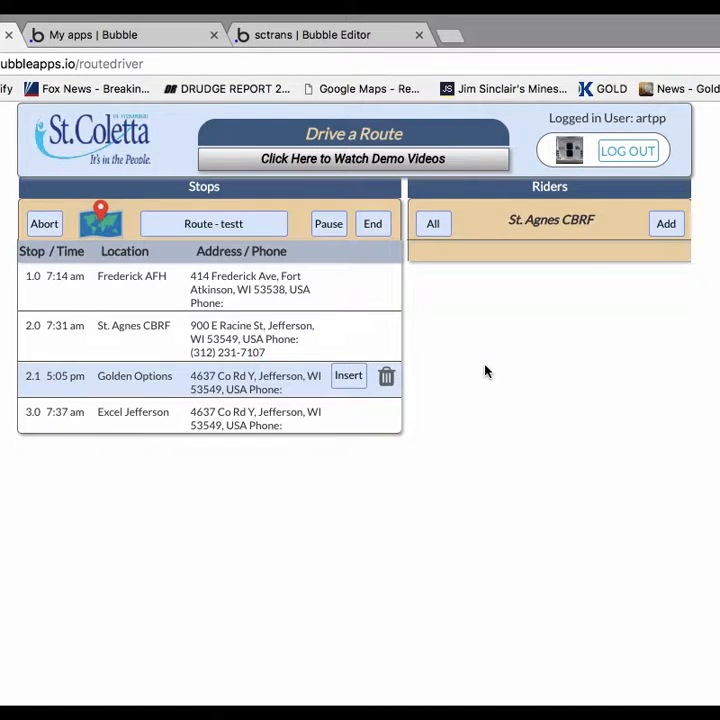
pyautogui.click(305, 347)
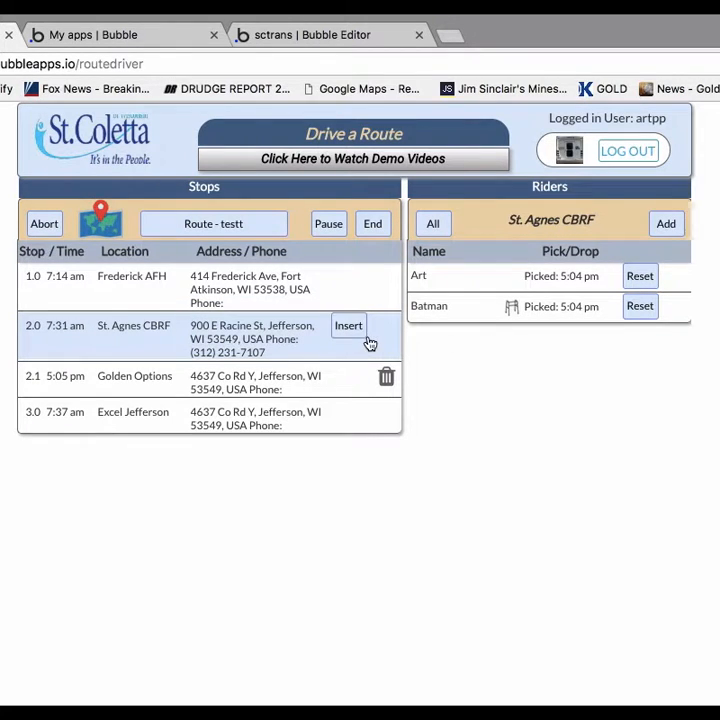
pyautogui.click(664, 225)
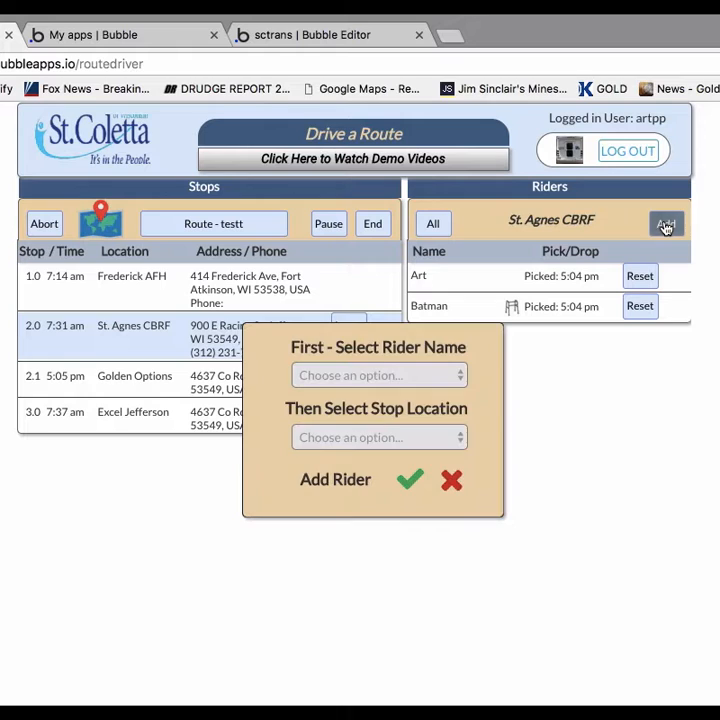
pyautogui.click(424, 374)
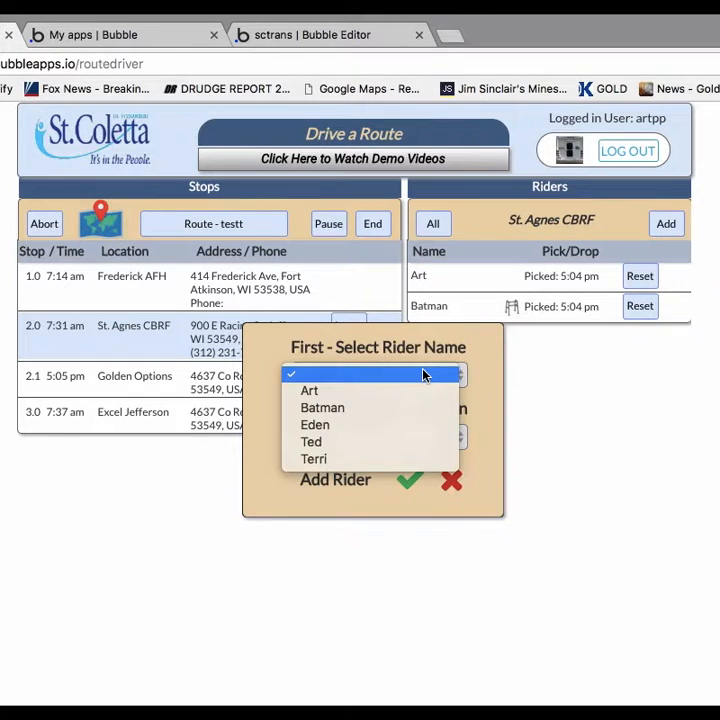
pyautogui.click(340, 428)
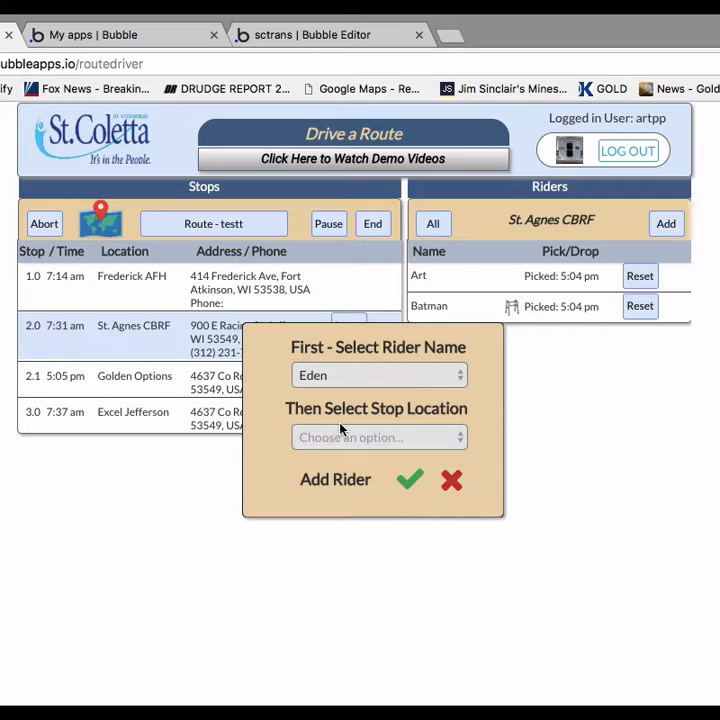
pyautogui.click(367, 439)
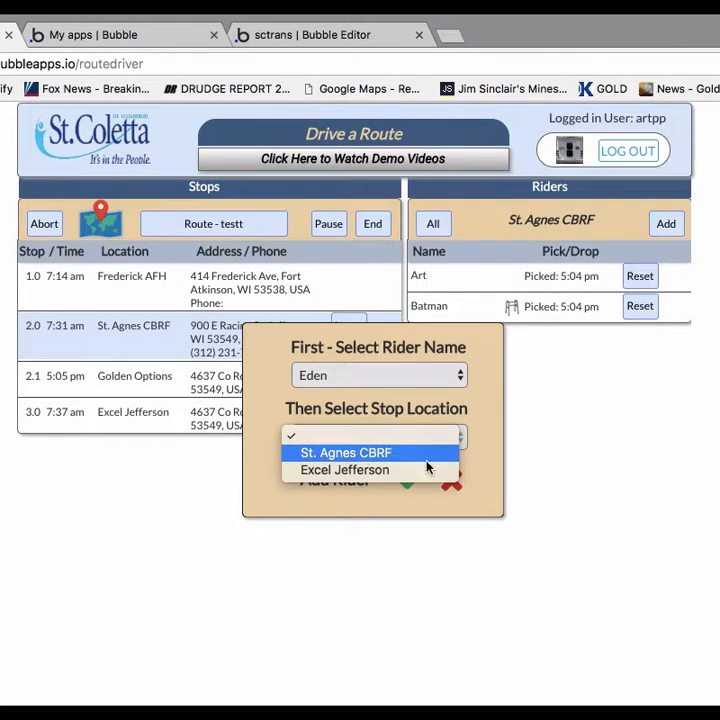
pyautogui.click(467, 496)
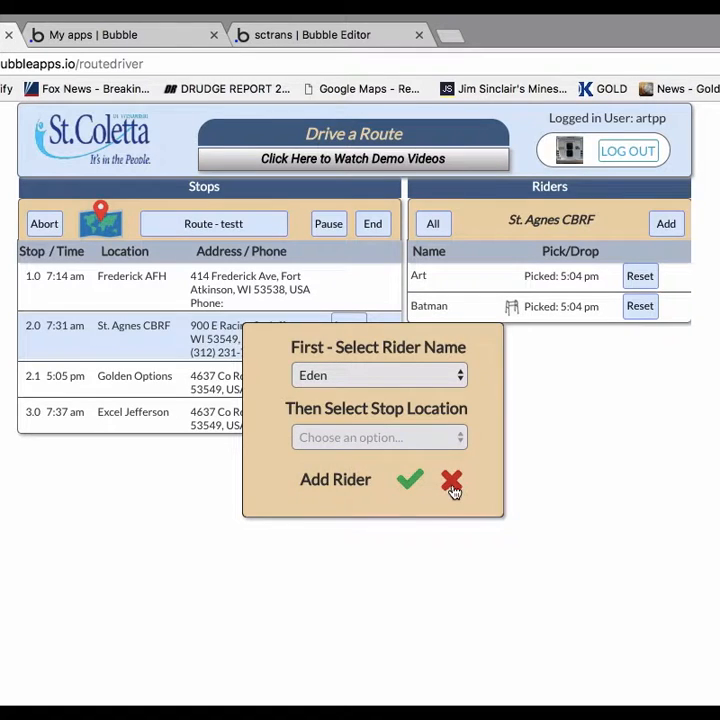
pyautogui.click(453, 490)
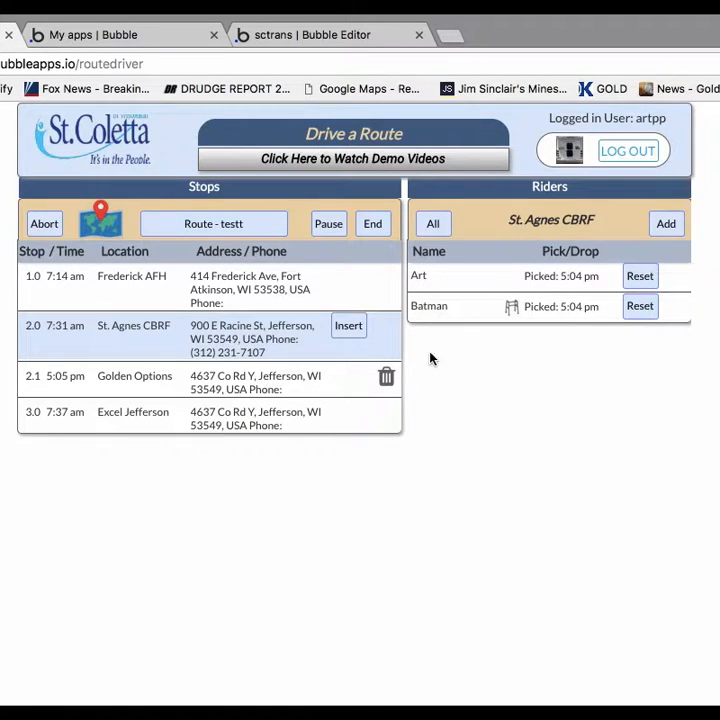
# Add the fourth available rider to the St. Agnes CBRF stop, with Golden Options as the rider's stop location.
pyautogui.click(666, 224)
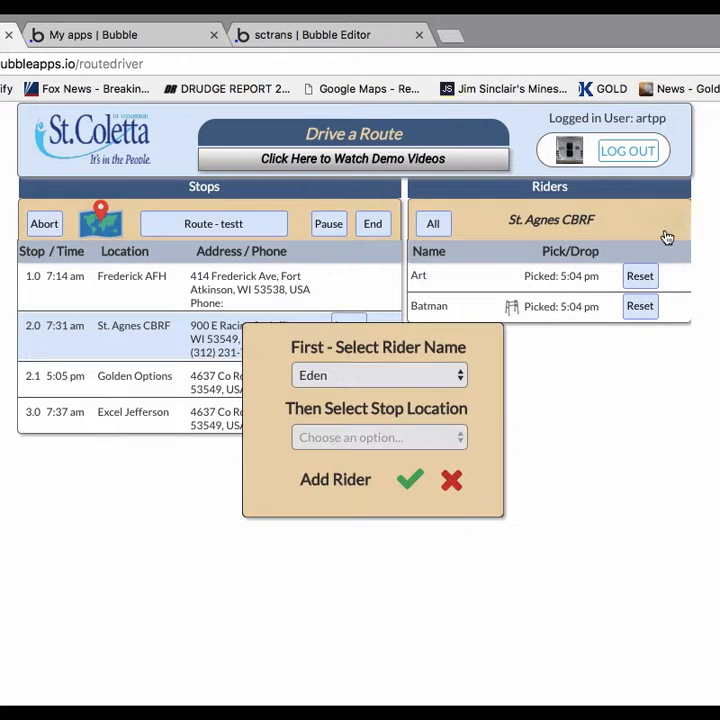
pyautogui.click(401, 372)
pyautogui.click(360, 400)
pyautogui.click(375, 440)
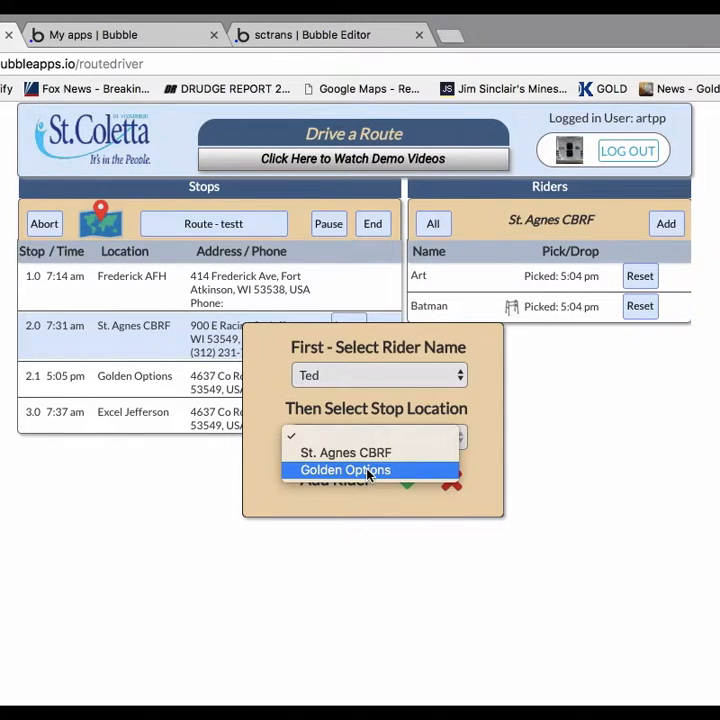
pyautogui.click(368, 471)
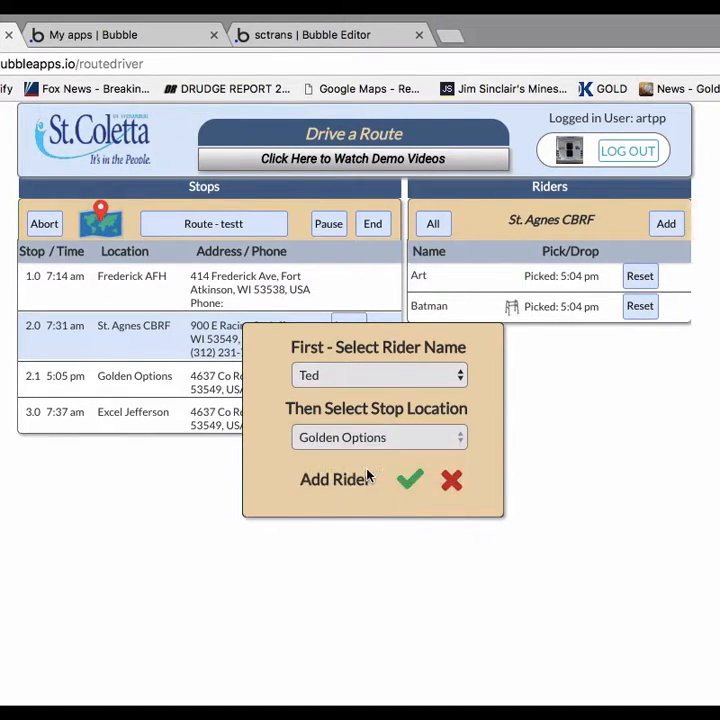
pyautogui.click(410, 481)
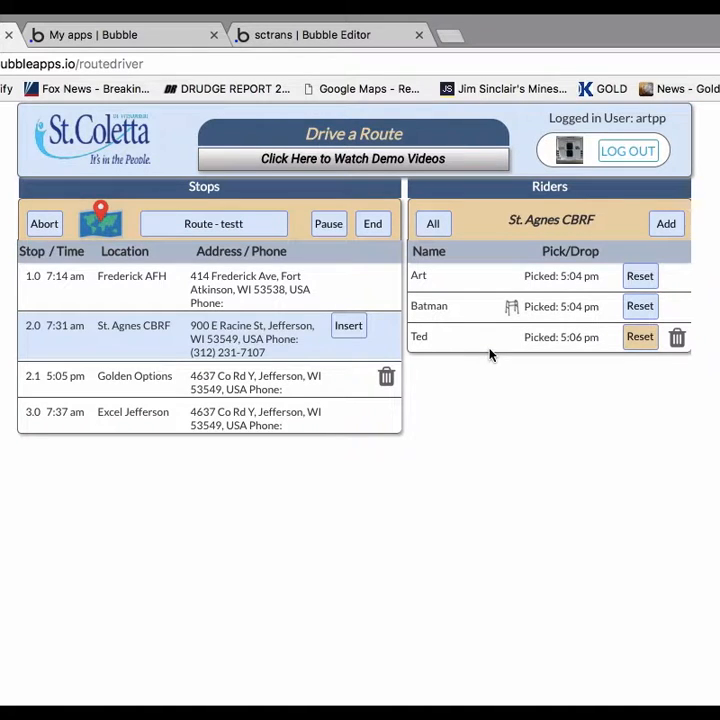
# Check the riders at Golden Options, examine the stop locations offered for the fourth available rider at Frederick AFH, and cancel adding the rider.
pyautogui.click(238, 380)
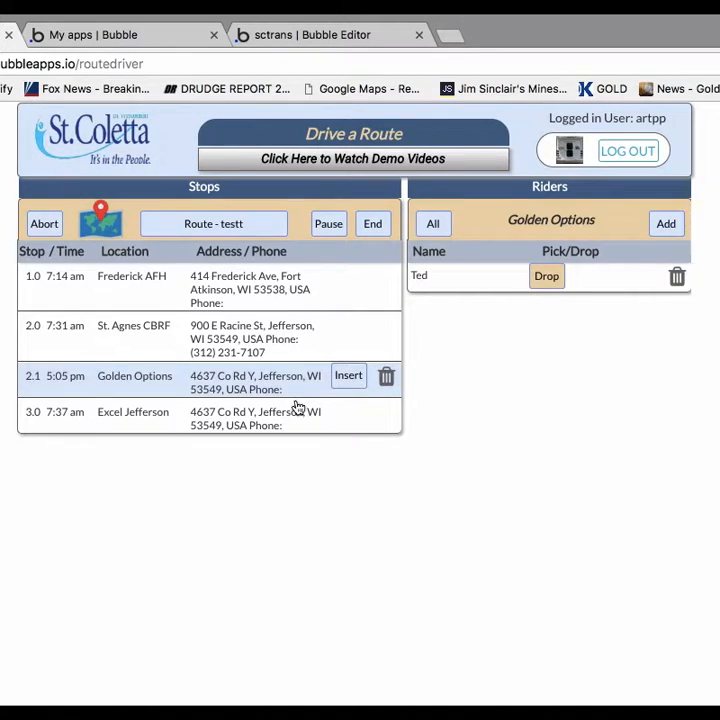
pyautogui.click(304, 289)
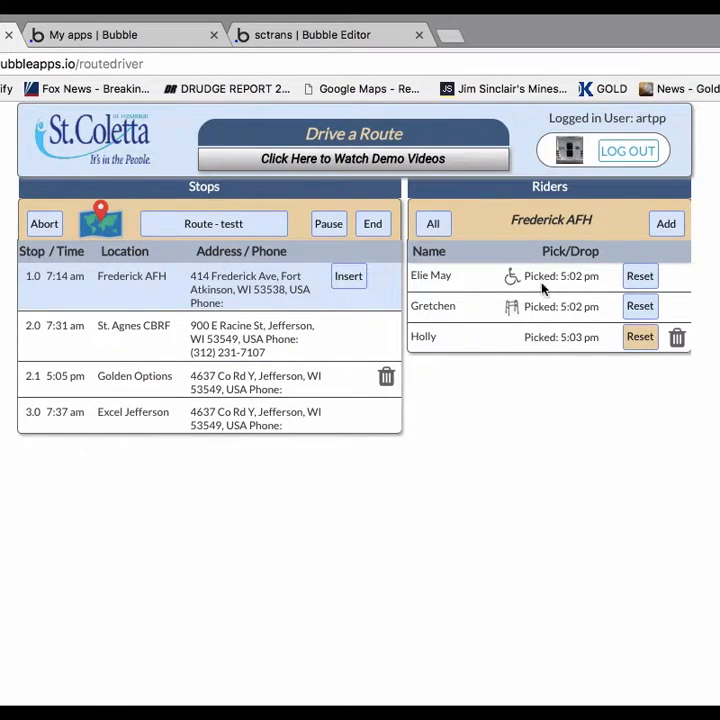
pyautogui.click(668, 225)
pyautogui.click(390, 378)
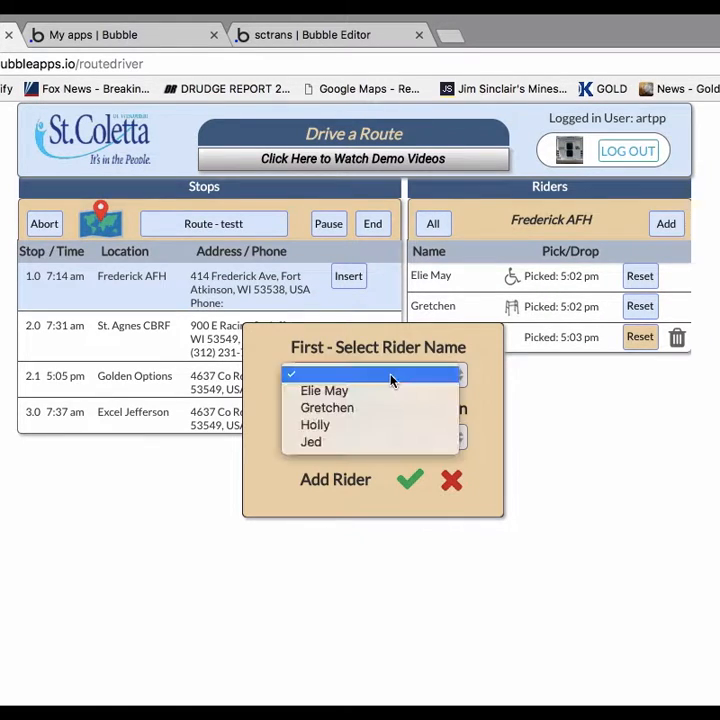
pyautogui.click(341, 443)
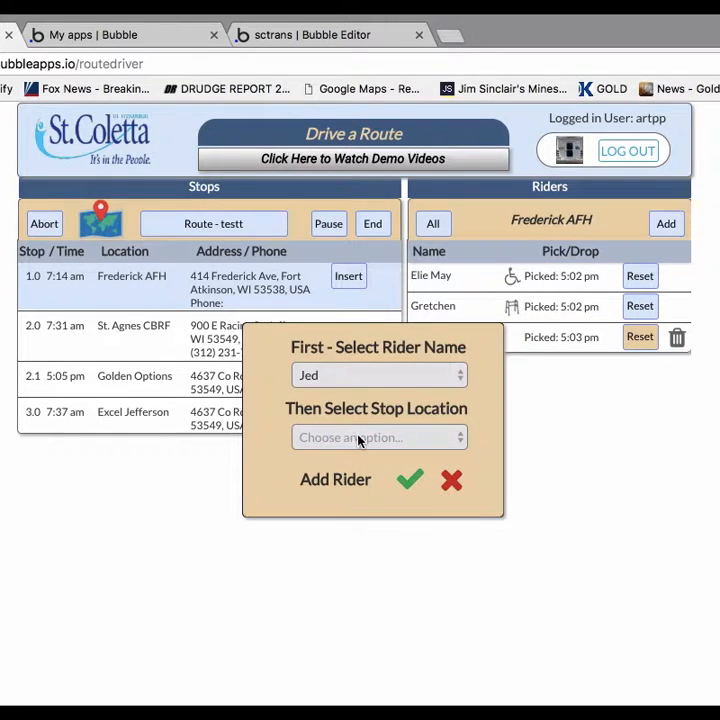
pyautogui.click(356, 442)
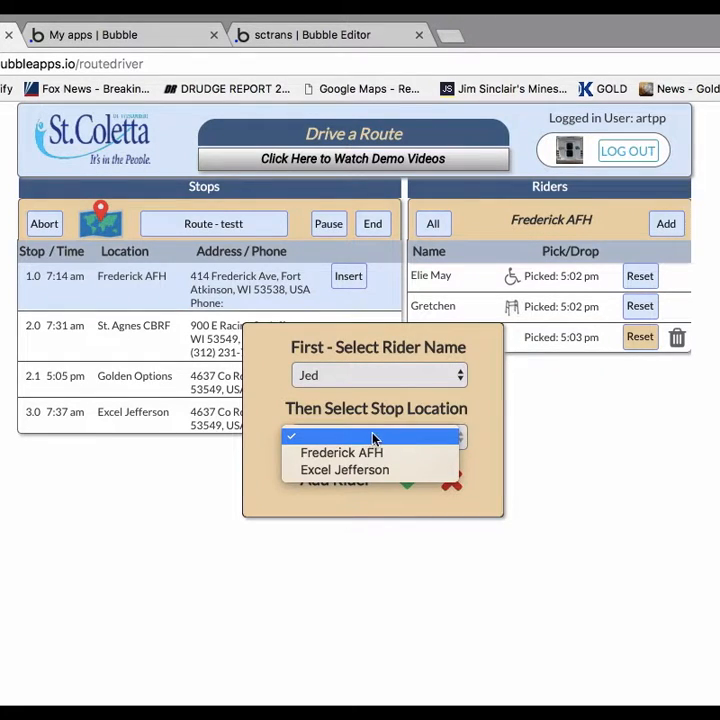
pyautogui.click(480, 453)
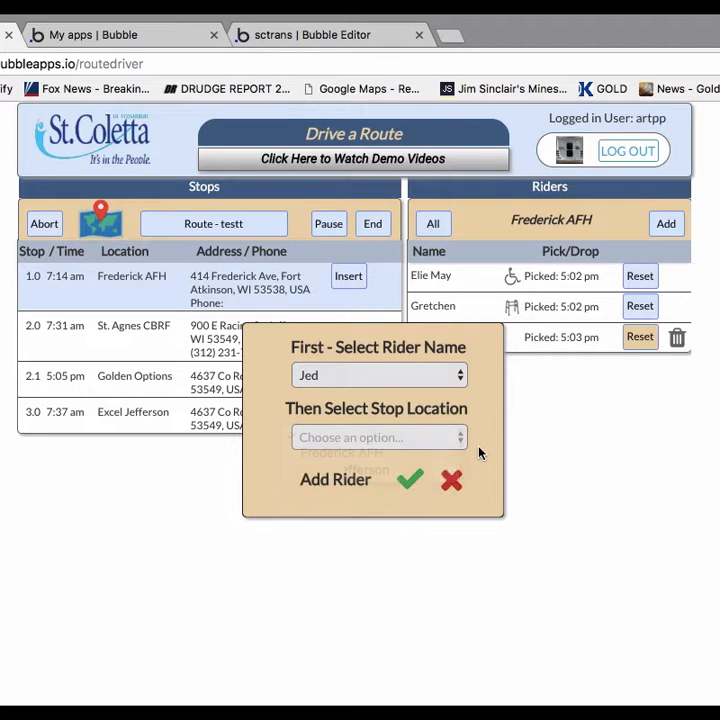
pyautogui.click(451, 483)
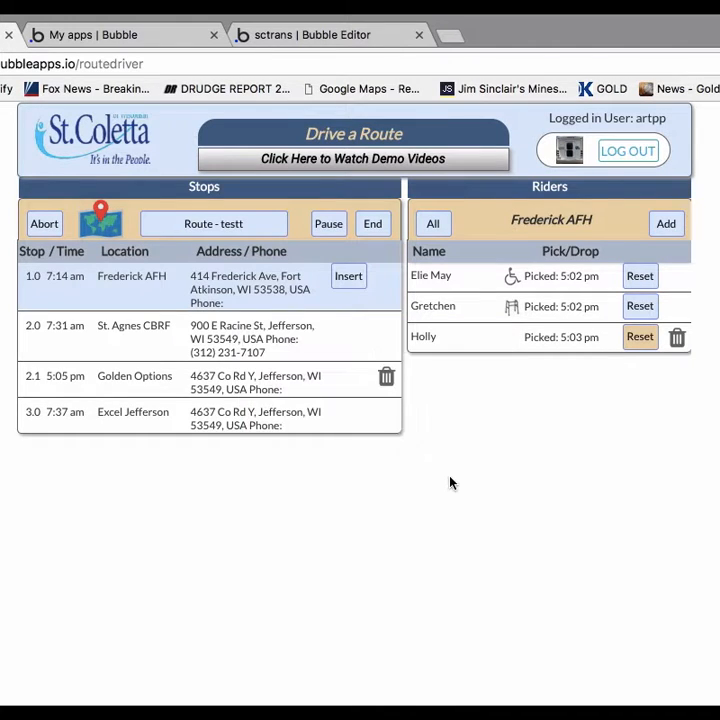
# Examine the stop locations offered for the fifth available rider at the Golden Options stop, and cancel without adding the rider.
pyautogui.click(323, 386)
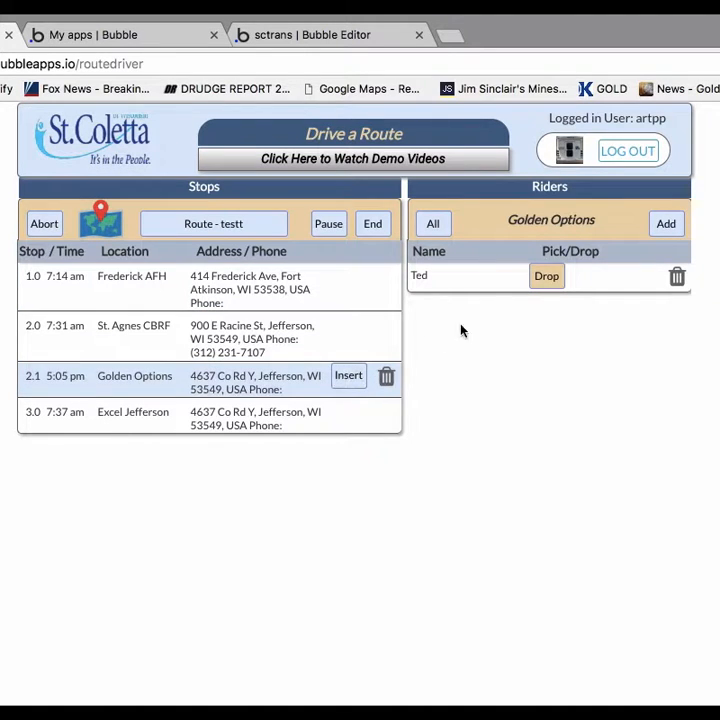
pyautogui.click(666, 226)
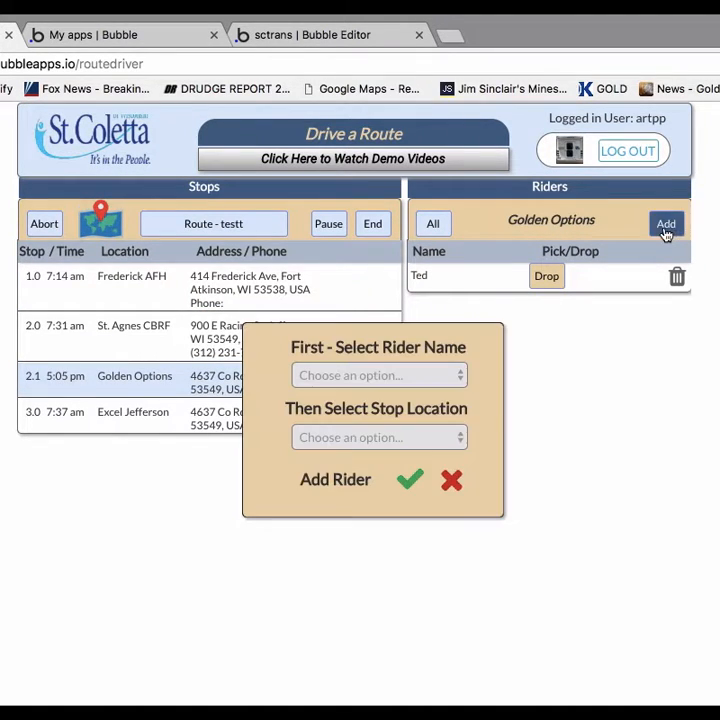
pyautogui.click(428, 374)
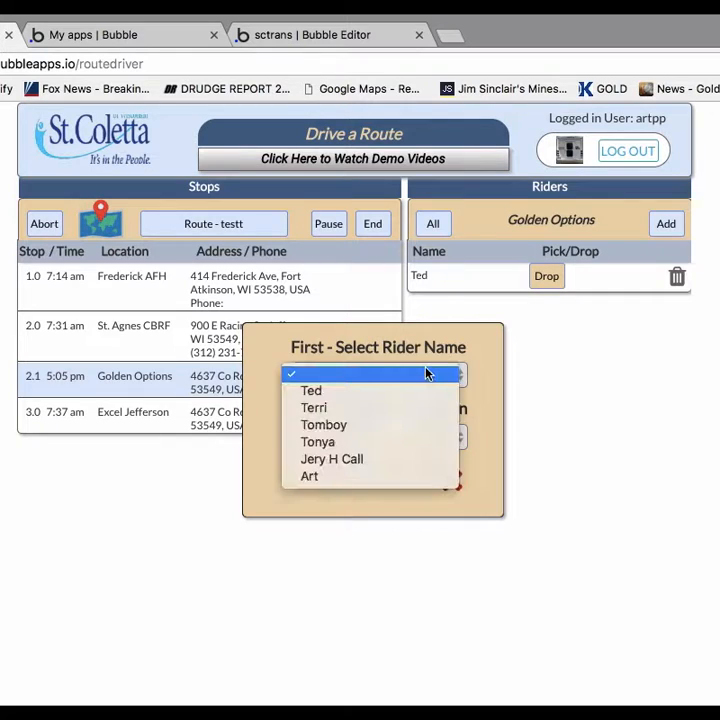
pyautogui.click(350, 461)
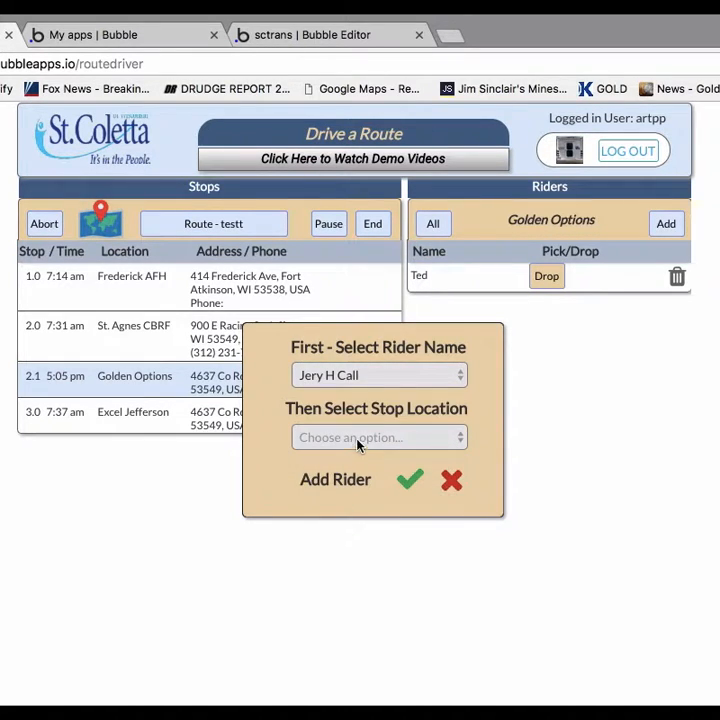
pyautogui.click(357, 443)
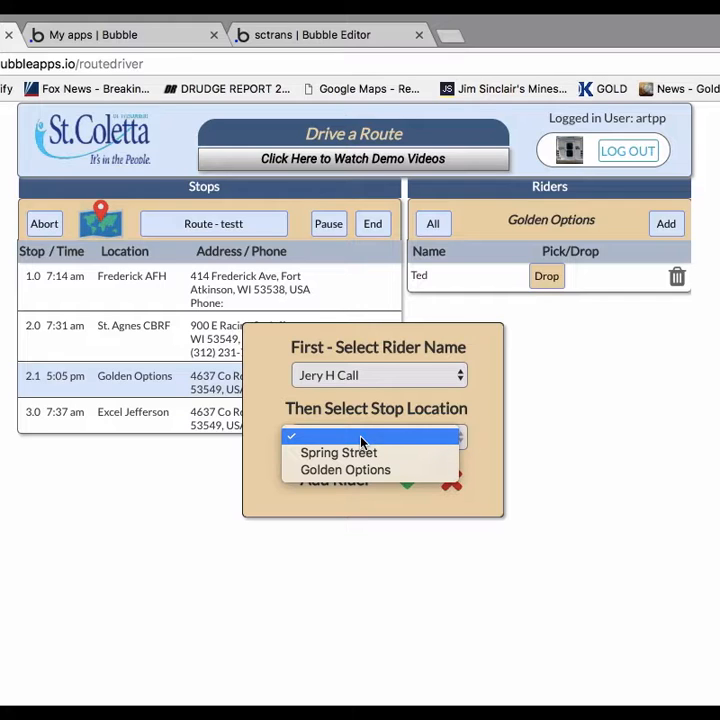
pyautogui.click(479, 422)
pyautogui.click(452, 480)
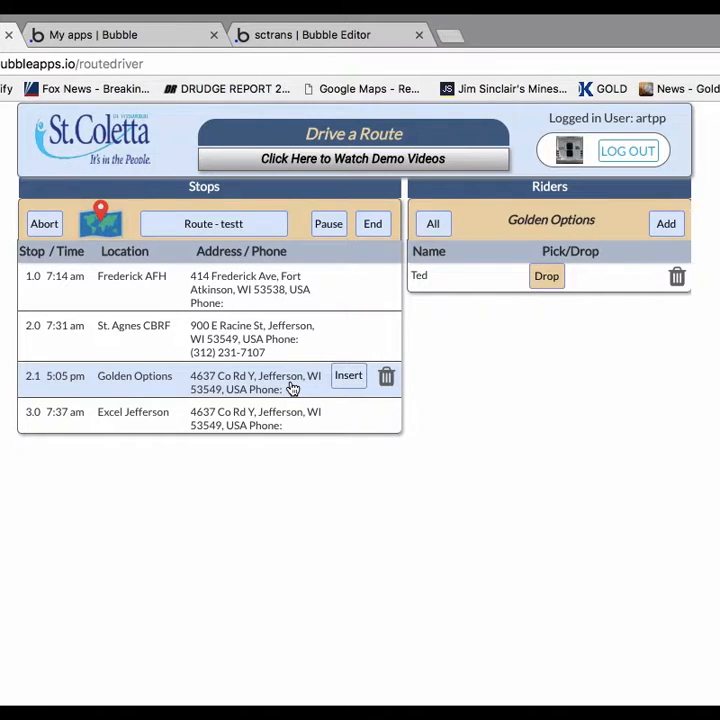
# Try to add the fifth available rider to the Golden Options stop, with Spring Street as the rider's stop location.
pyautogui.click(667, 224)
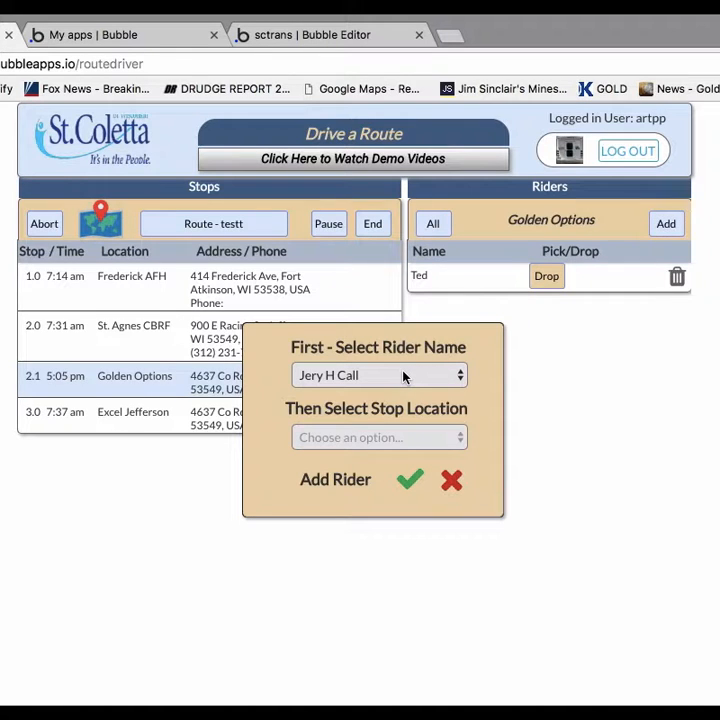
pyautogui.click(403, 438)
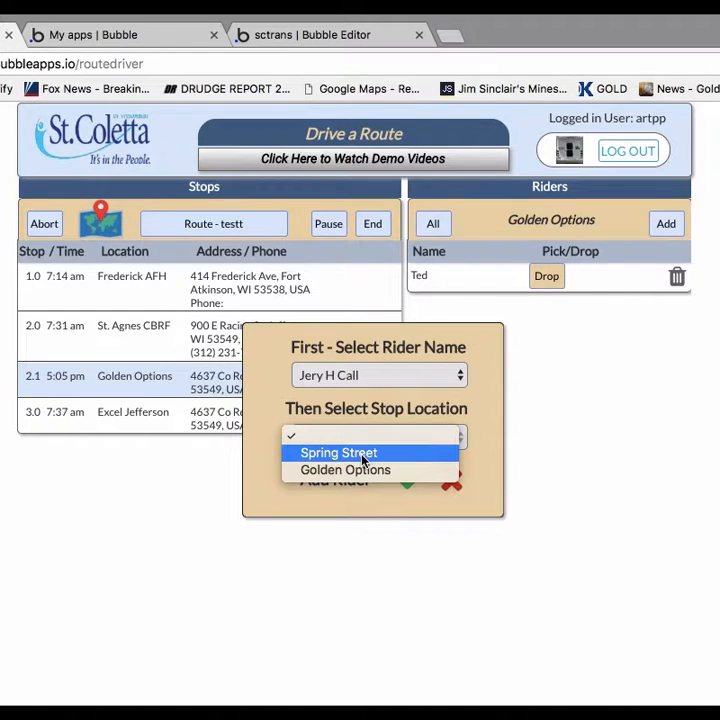
pyautogui.click(363, 458)
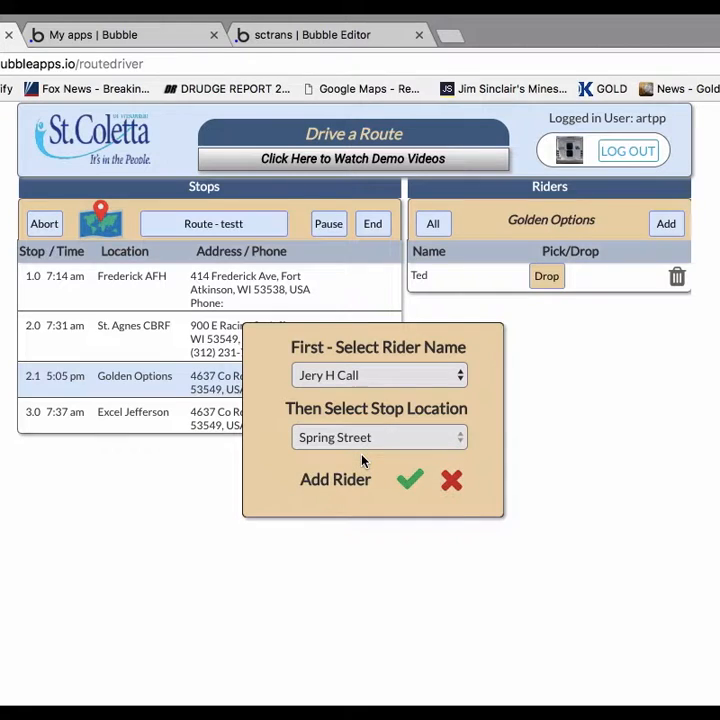
pyautogui.click(408, 482)
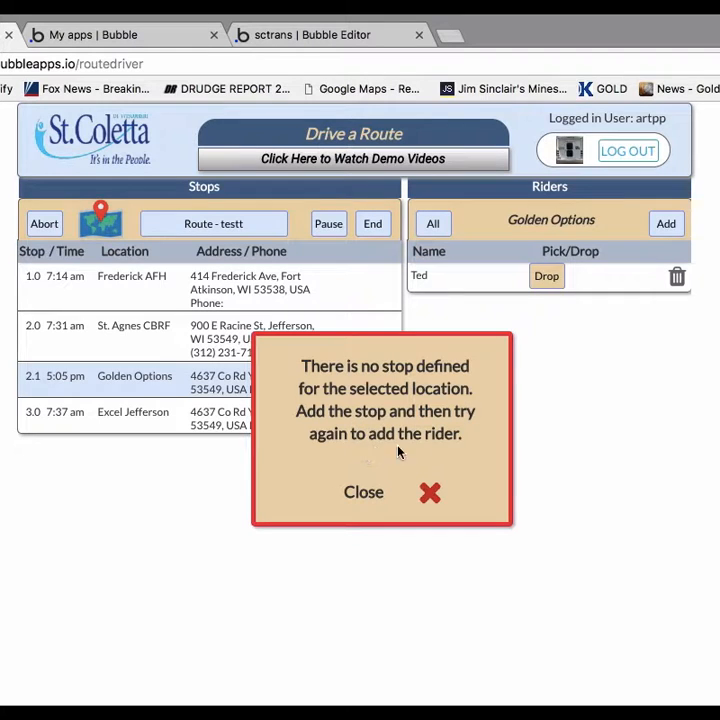
pyautogui.click(428, 493)
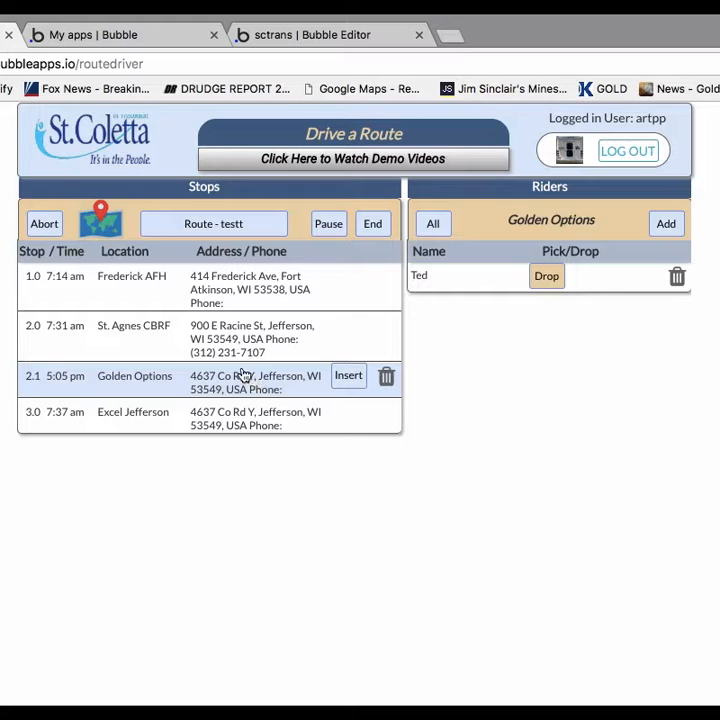
# Insert Spring Street as a new stop after Golden Options.
pyautogui.click(350, 378)
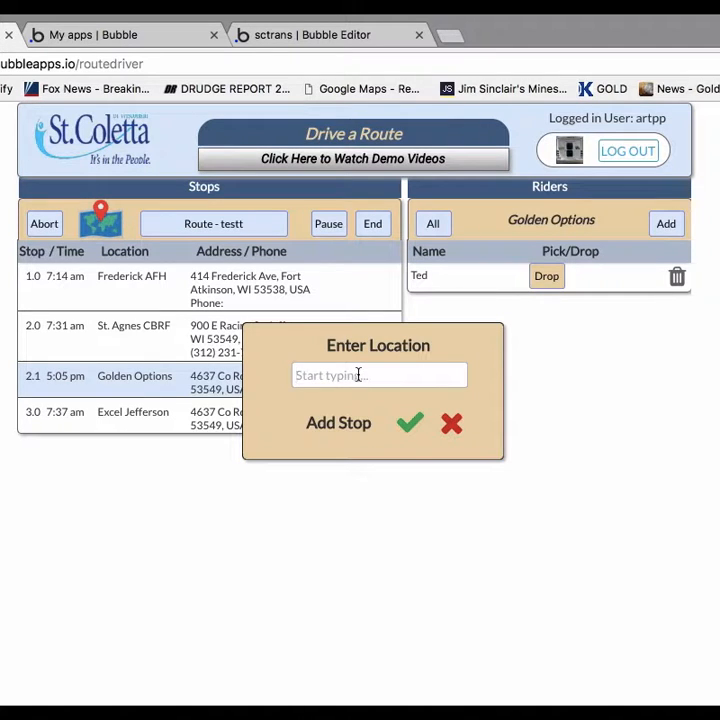
pyautogui.write('sp')
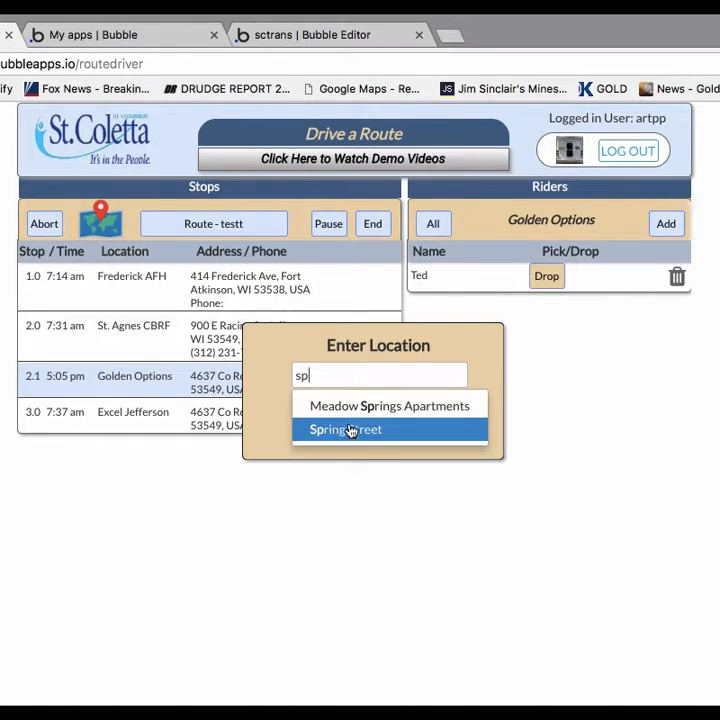
pyautogui.click(348, 430)
pyautogui.click(407, 425)
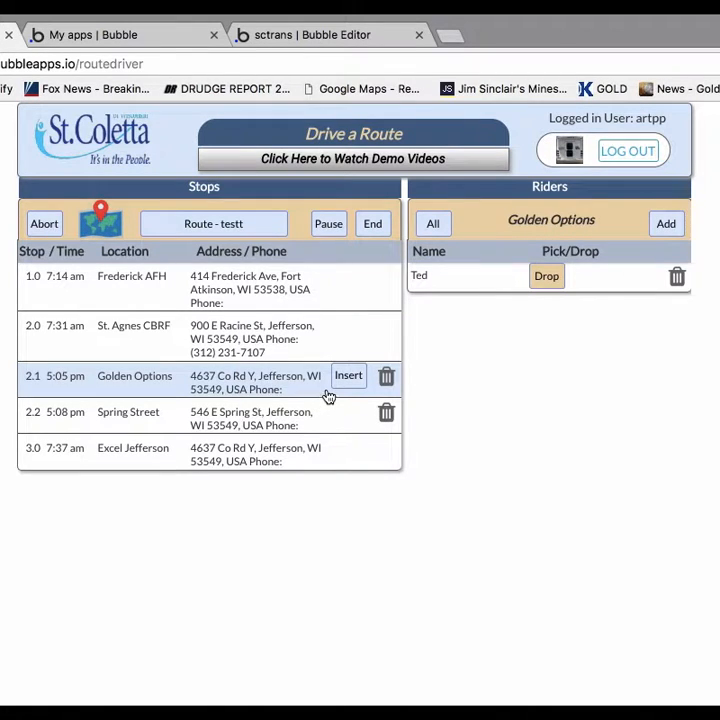
# Add the fifth available rider to the Golden Options stop, with the inserted Spring Street stop as the rider's stop location.
pyautogui.click(668, 224)
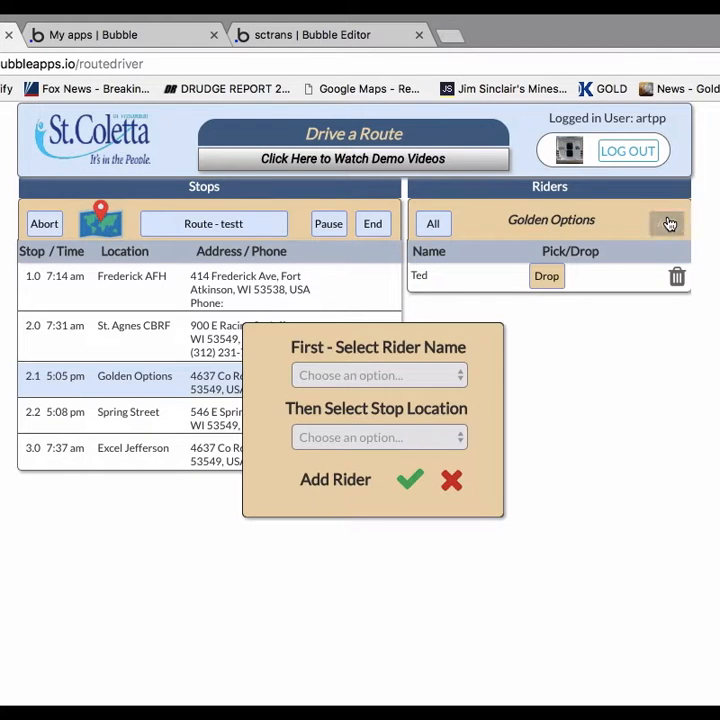
pyautogui.click(415, 375)
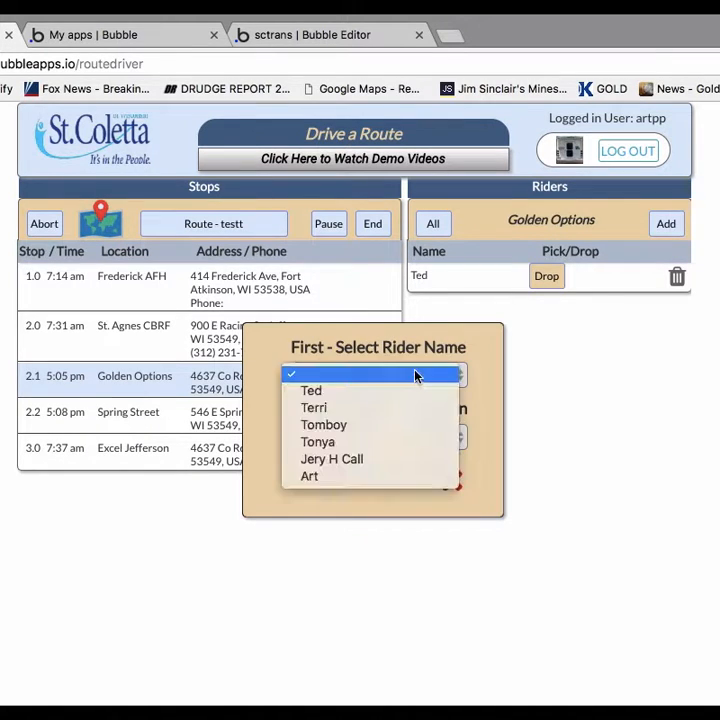
pyautogui.click(340, 461)
pyautogui.click(389, 437)
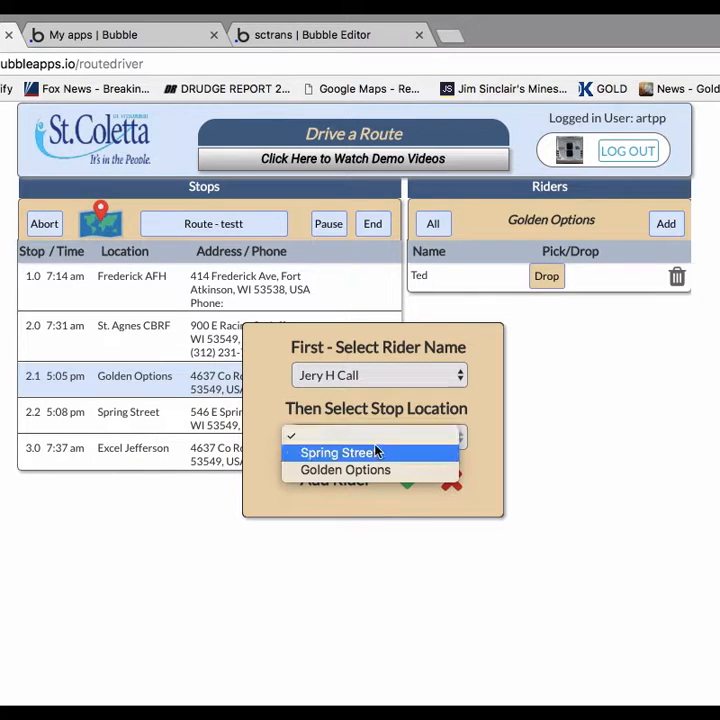
pyautogui.click(364, 458)
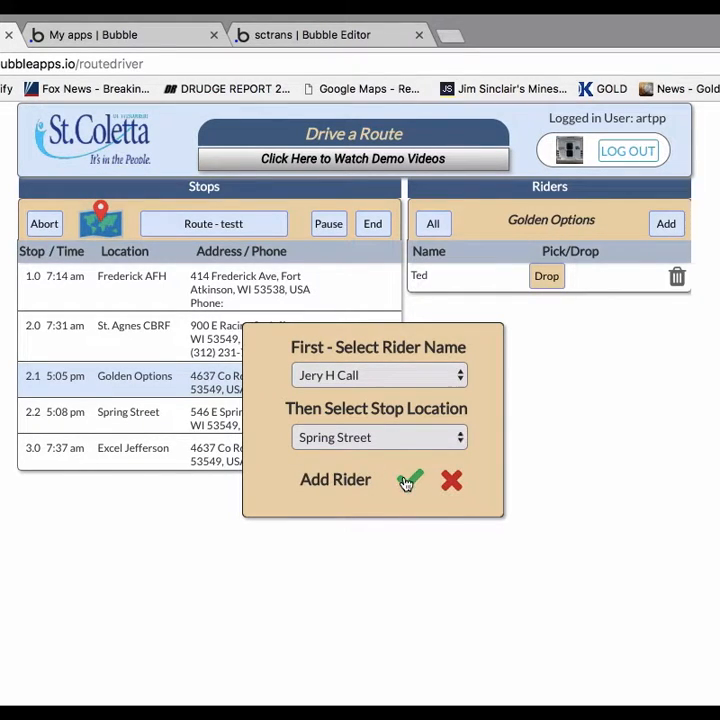
pyautogui.click(405, 481)
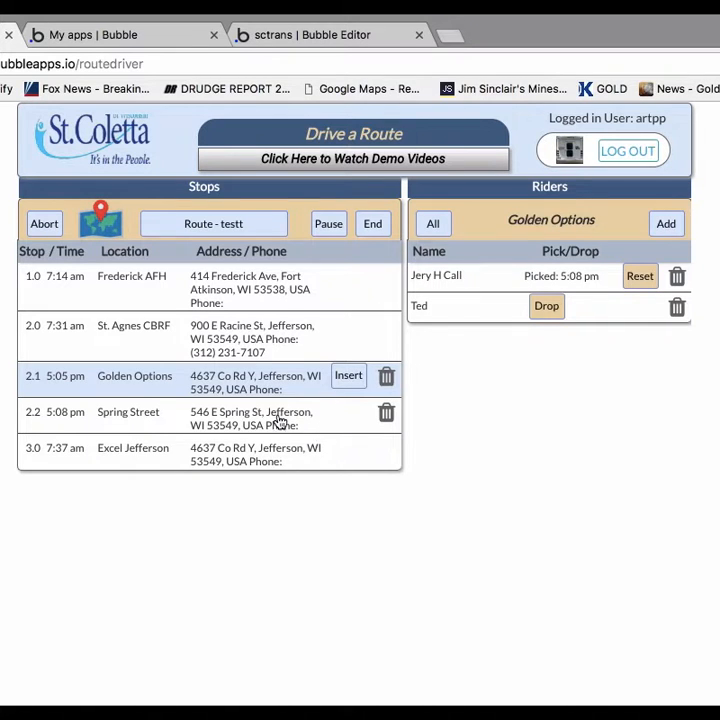
# Review the route's full rider list and first stops, and mark the second rider at Golden Options as dropped off.
pyautogui.click(237, 231)
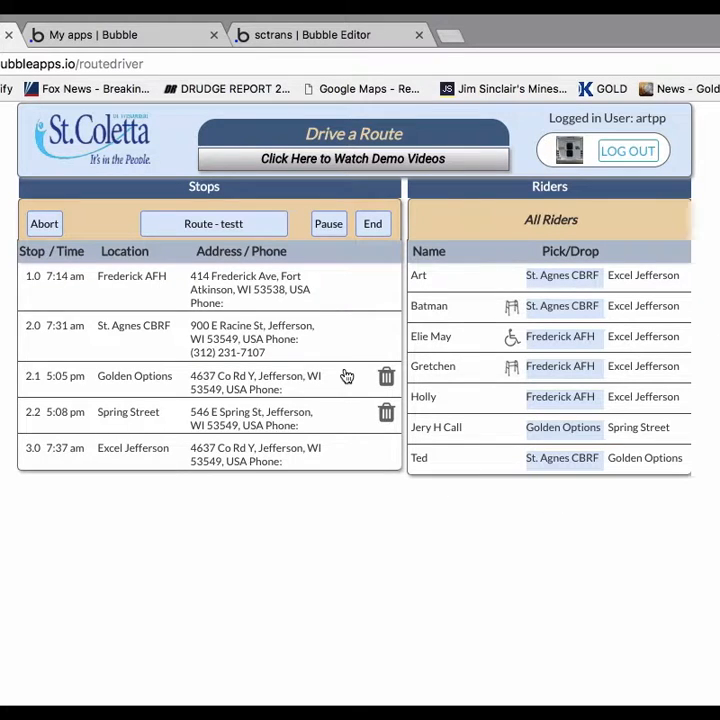
pyautogui.click(248, 285)
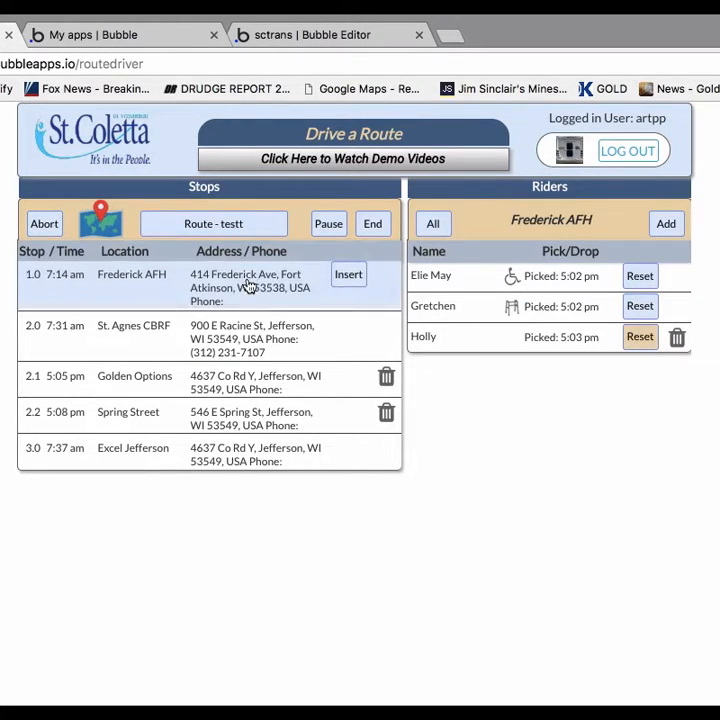
pyautogui.click(253, 328)
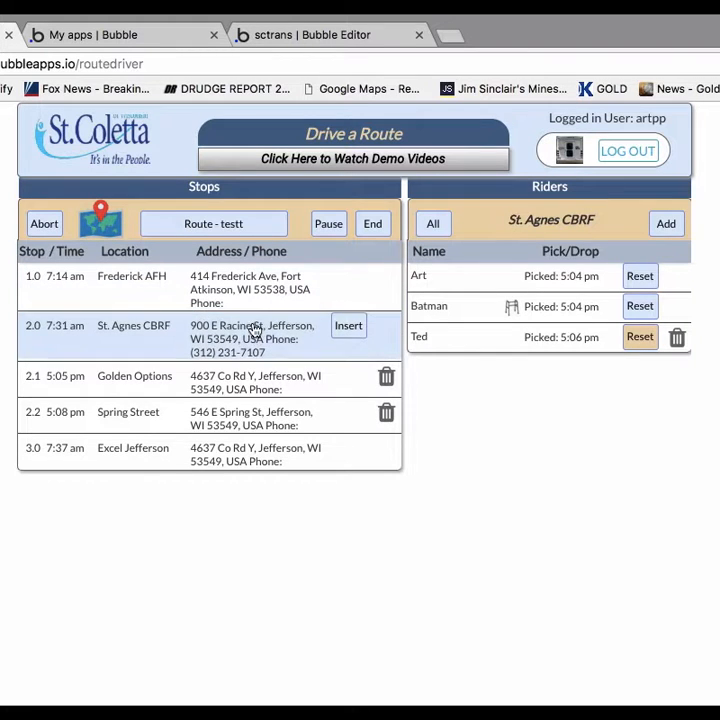
pyautogui.click(262, 378)
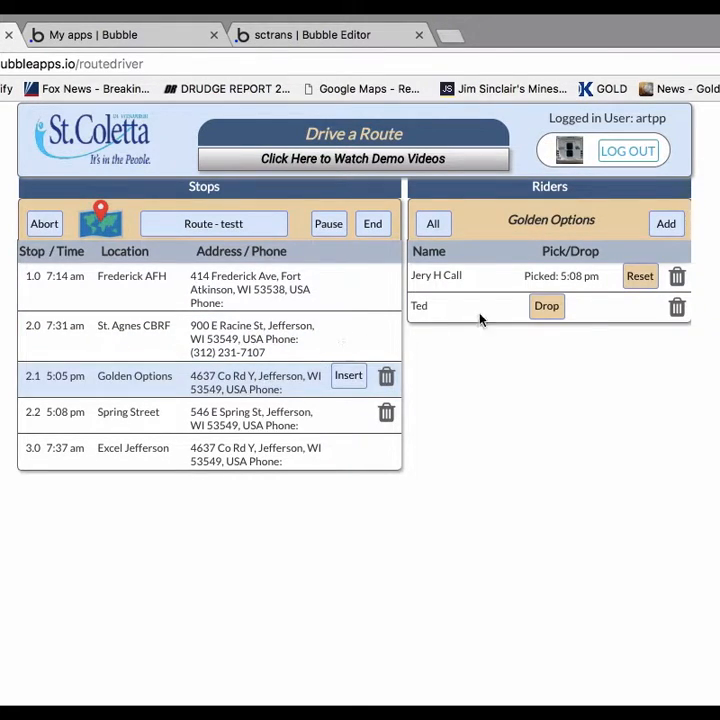
pyautogui.click(548, 308)
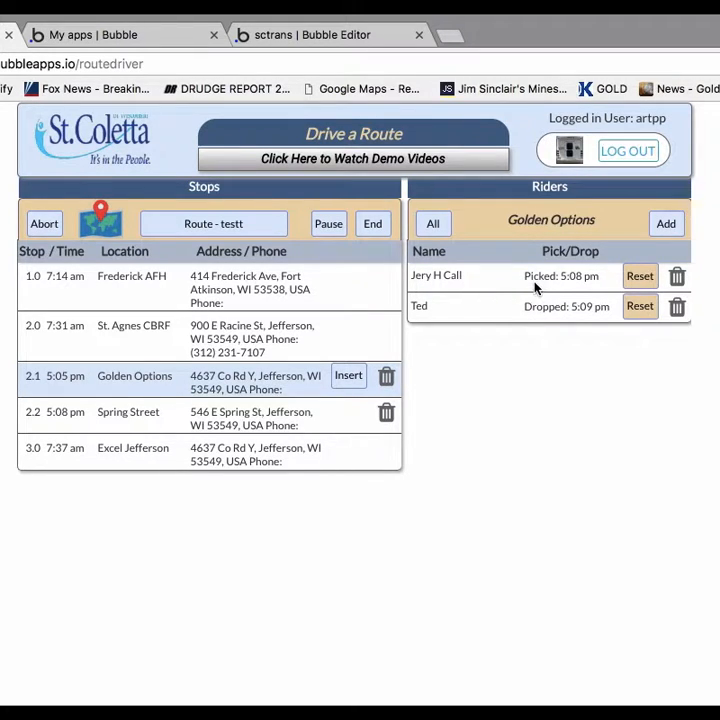
# Mark the rider at Spring Street as dropped off, and mark all riders at Excel Jefferson as dropped off at once.
pyautogui.click(289, 420)
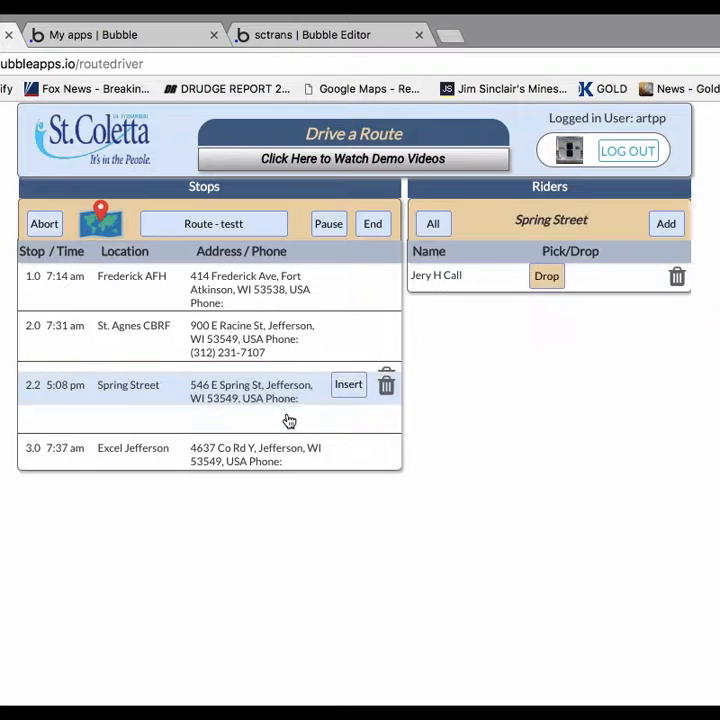
pyautogui.click(540, 278)
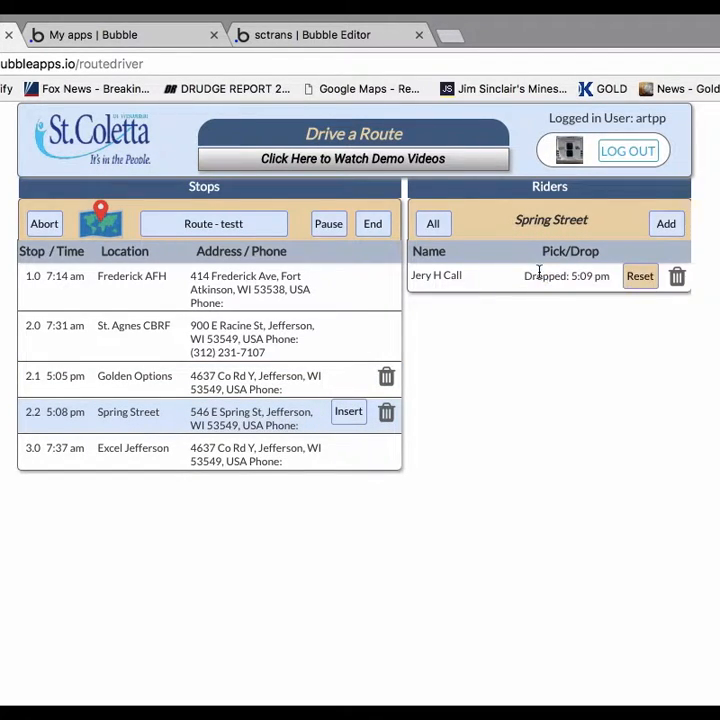
pyautogui.click(280, 452)
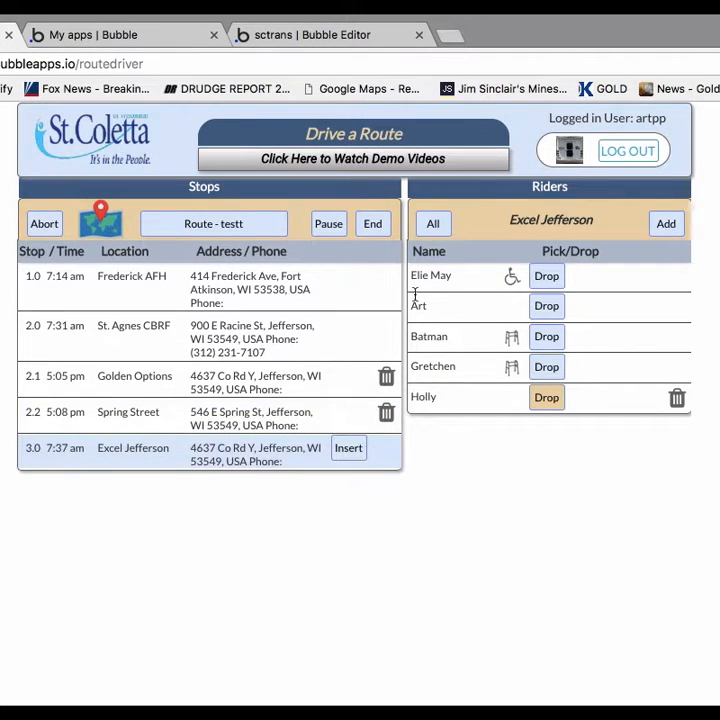
pyautogui.click(433, 224)
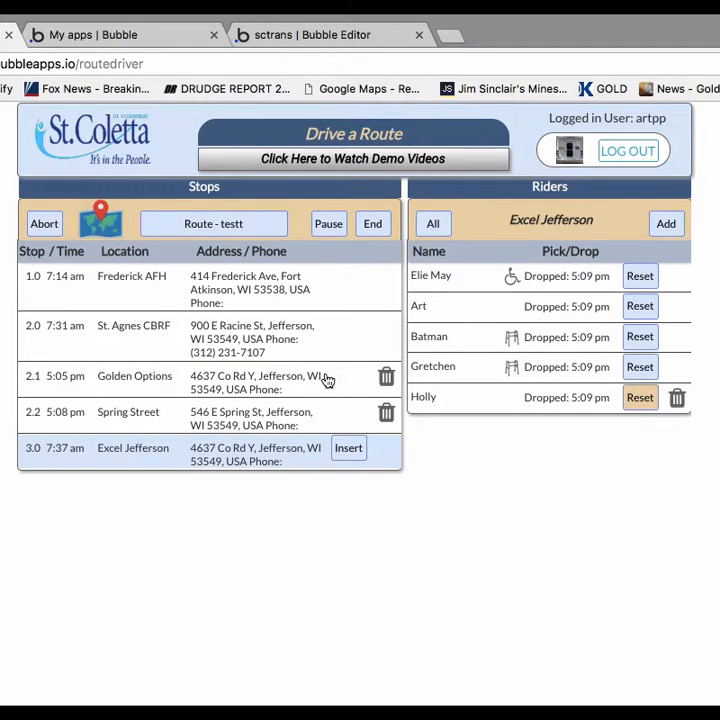
# Show the full rider list for the testt route to check the pickups and drop-offs, and end the route.
pyautogui.click(238, 231)
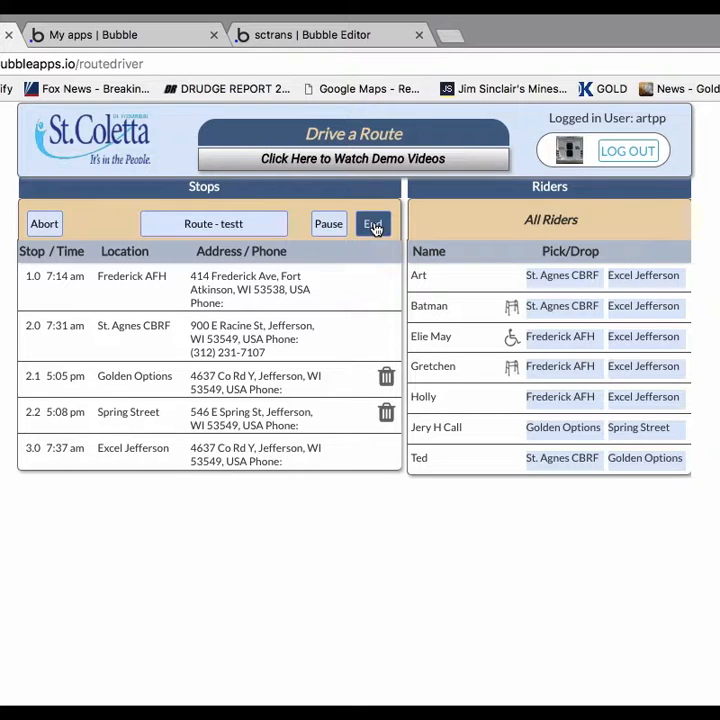
pyautogui.click(374, 226)
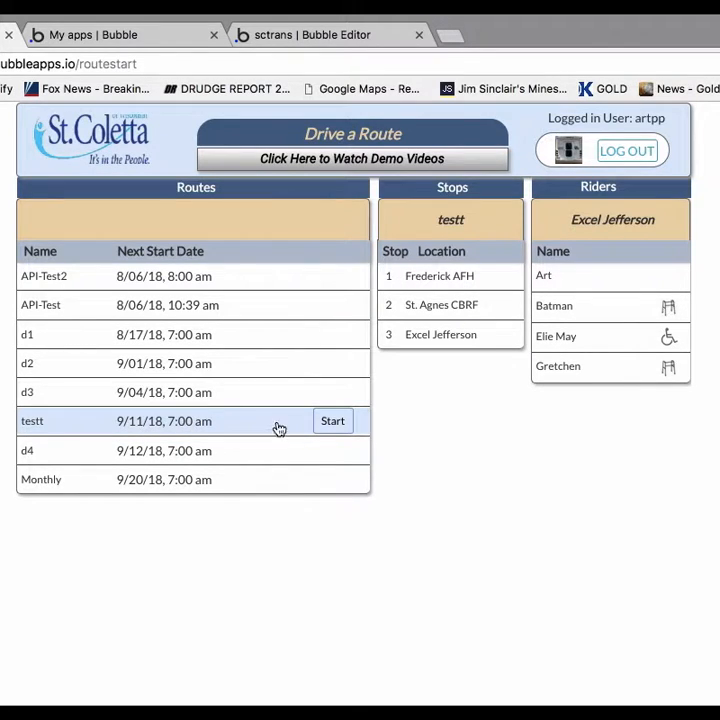
# Start the testt route with vehicle number 51.
pyautogui.click(341, 424)
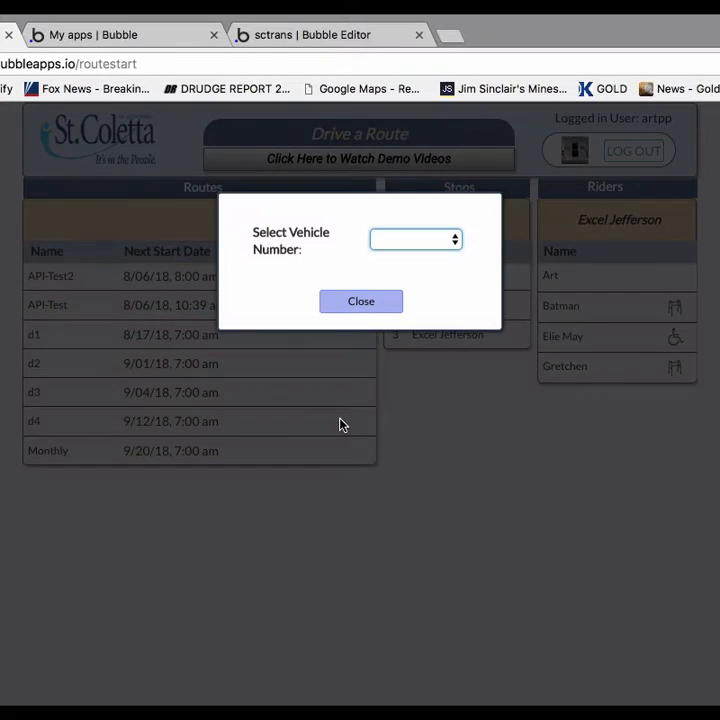
pyautogui.click(409, 239)
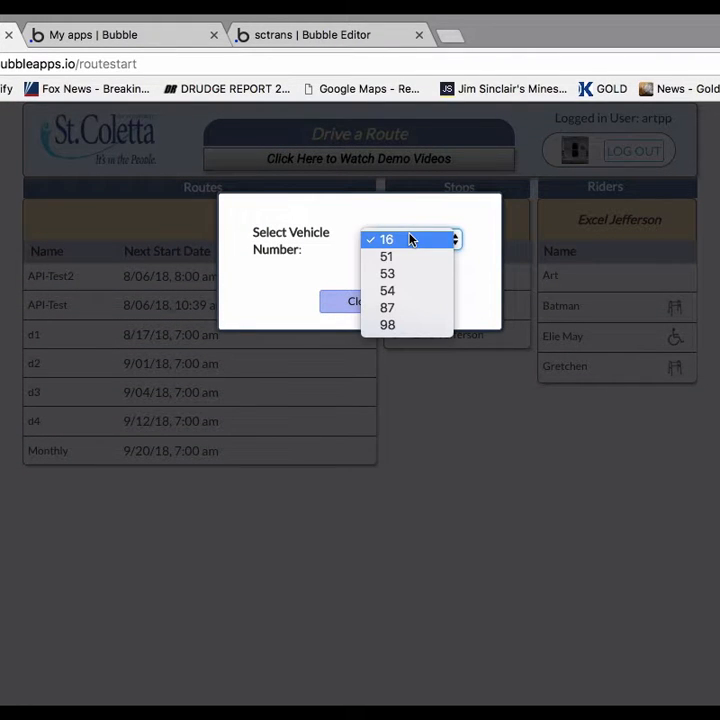
pyautogui.click(392, 257)
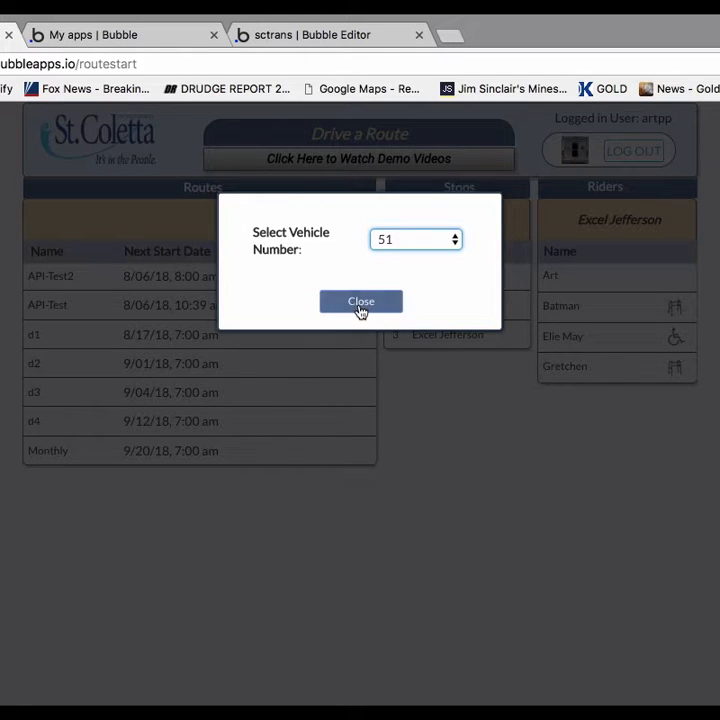
pyautogui.click(361, 303)
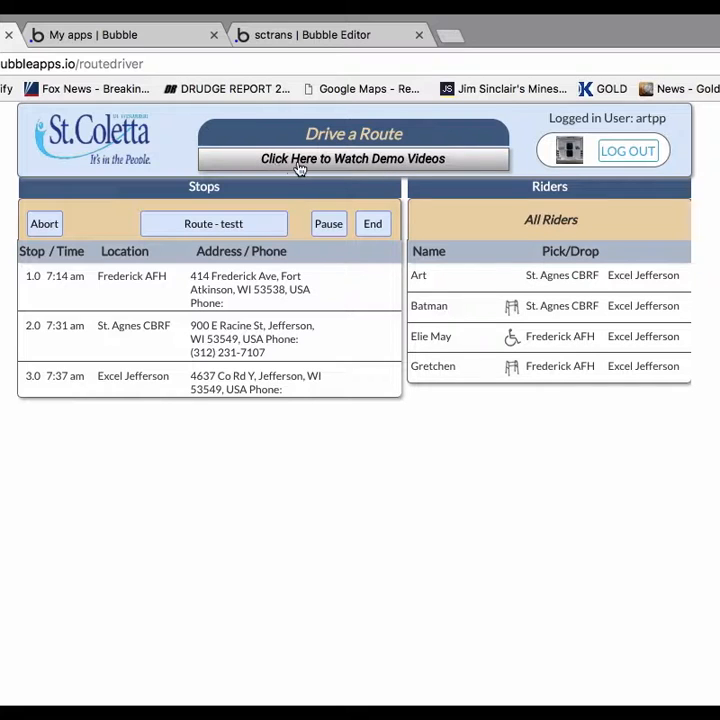
# View the selection of demo videos on driving a route and close it without playing one.
pyautogui.click(427, 162)
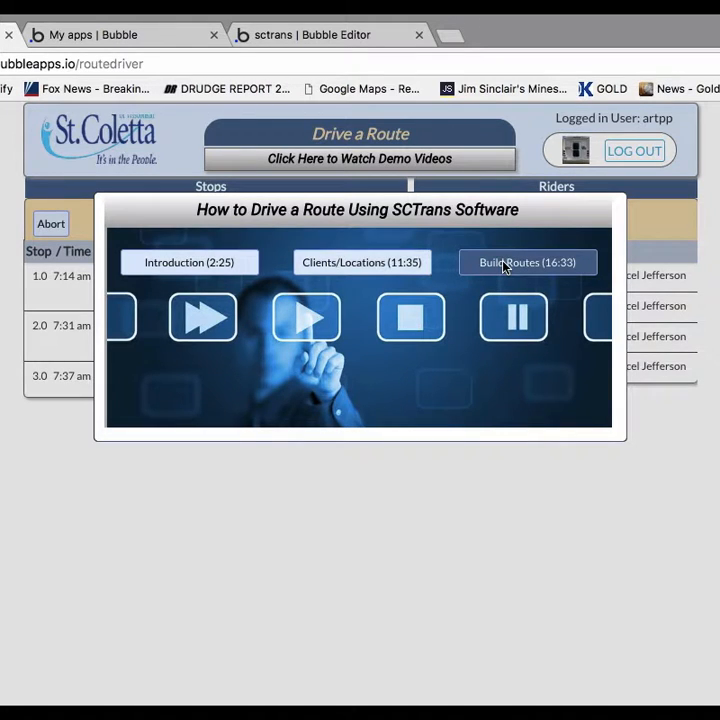
pyautogui.click(505, 507)
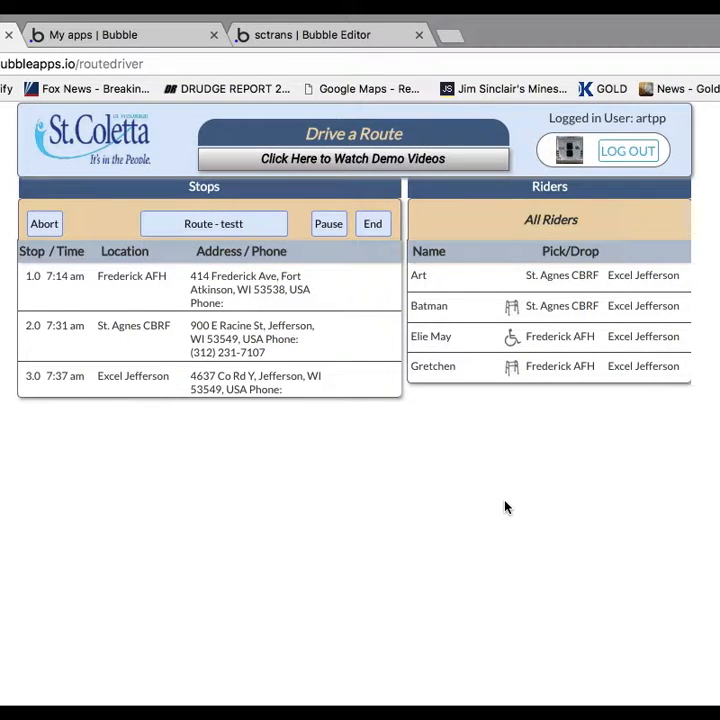